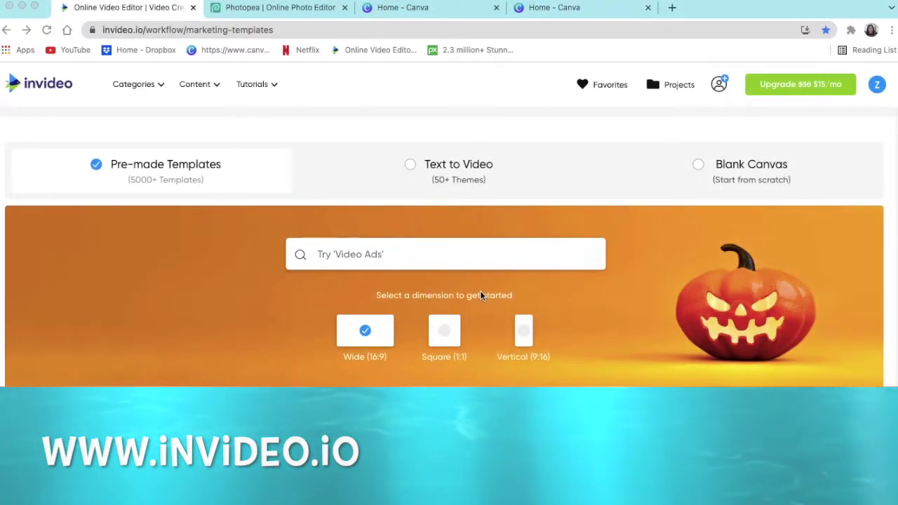
# - Search the template gallery for 'intro'
pyautogui.click(325, 258)
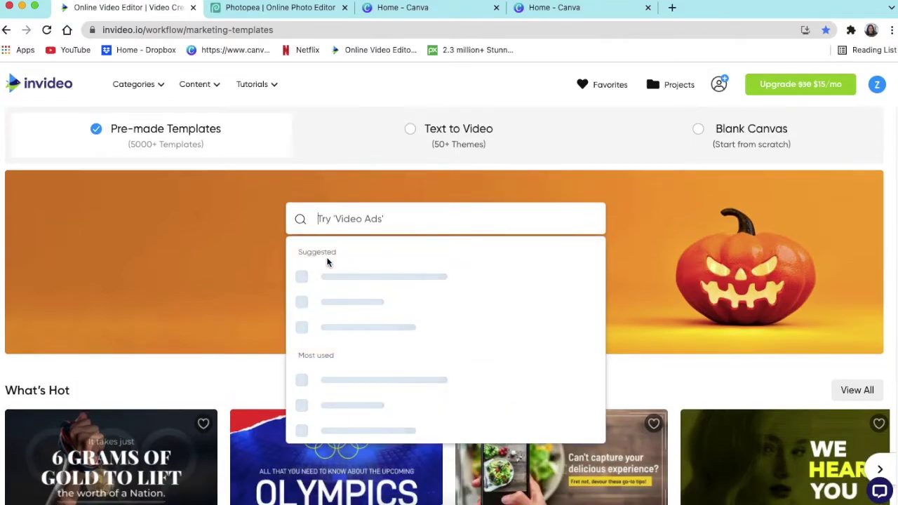
pyautogui.write('intro')
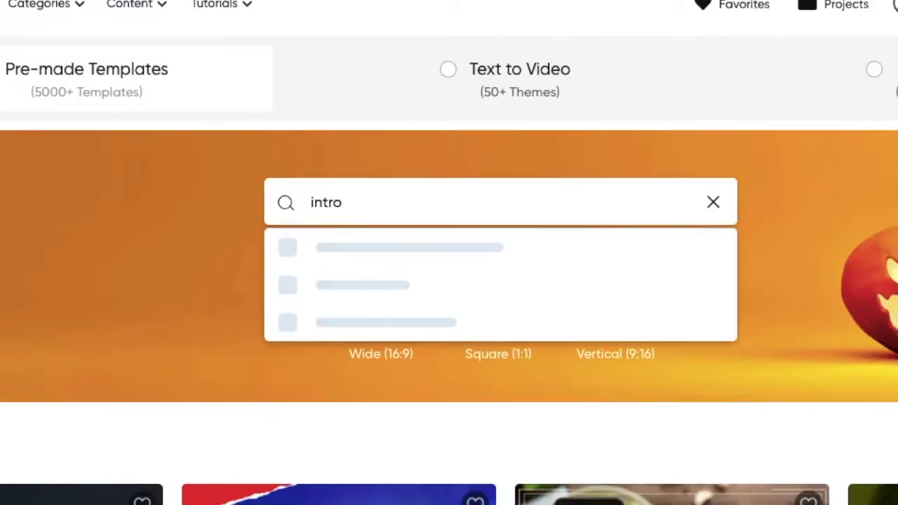
pyautogui.press('Return')
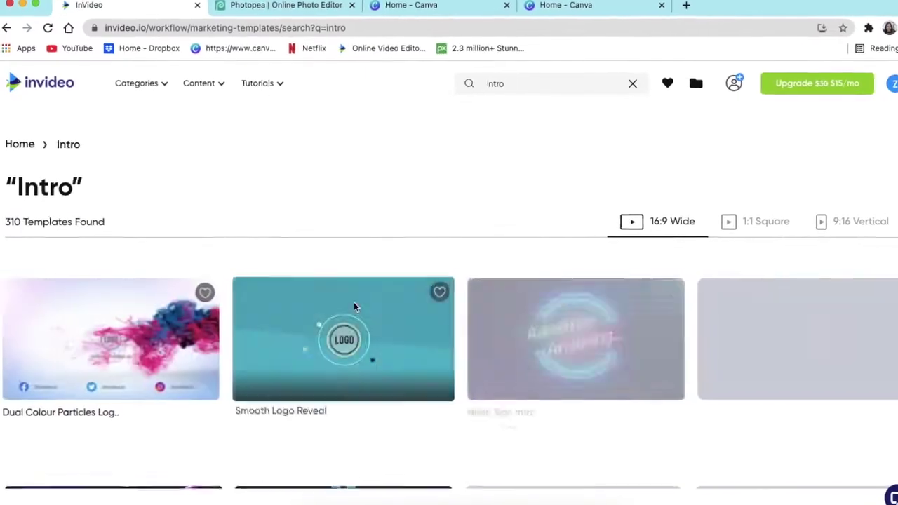
# - Scroll through the intro template results for YouTube-suited intros such as Study Good Logo
pyautogui.moveTo(360, 308)
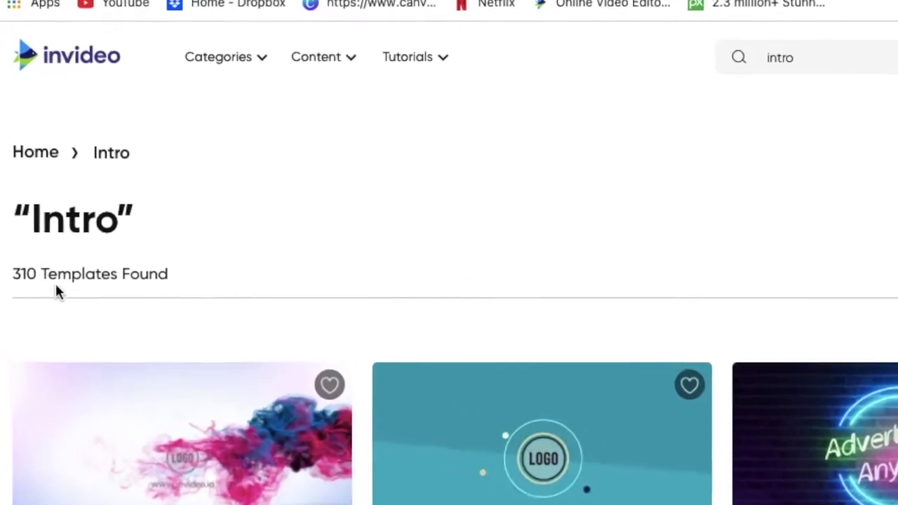
pyautogui.moveTo(140, 393)
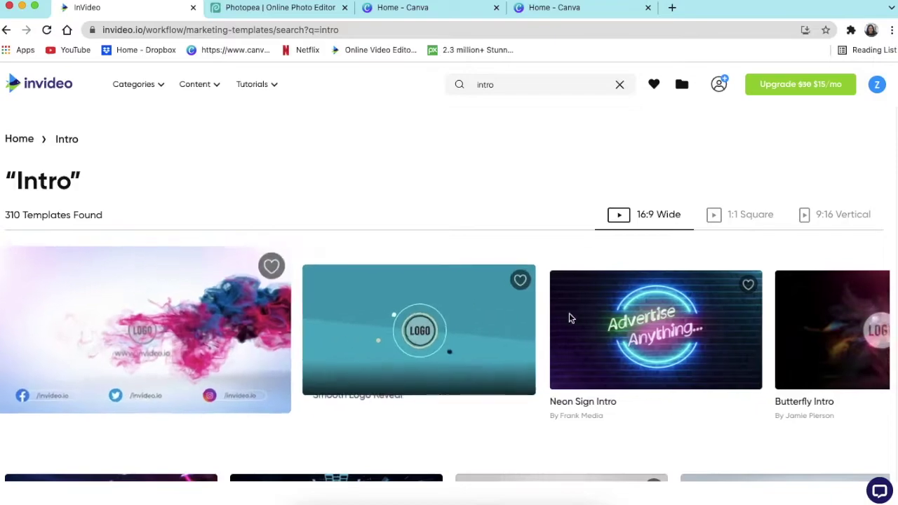
pyautogui.moveTo(423, 365)
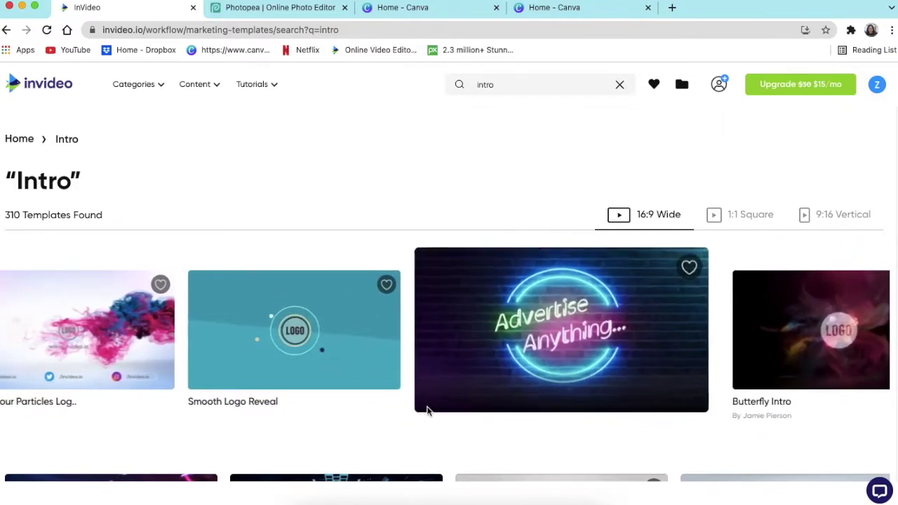
pyautogui.scroll(-3, 421, 407)
pyautogui.moveTo(431, 402)
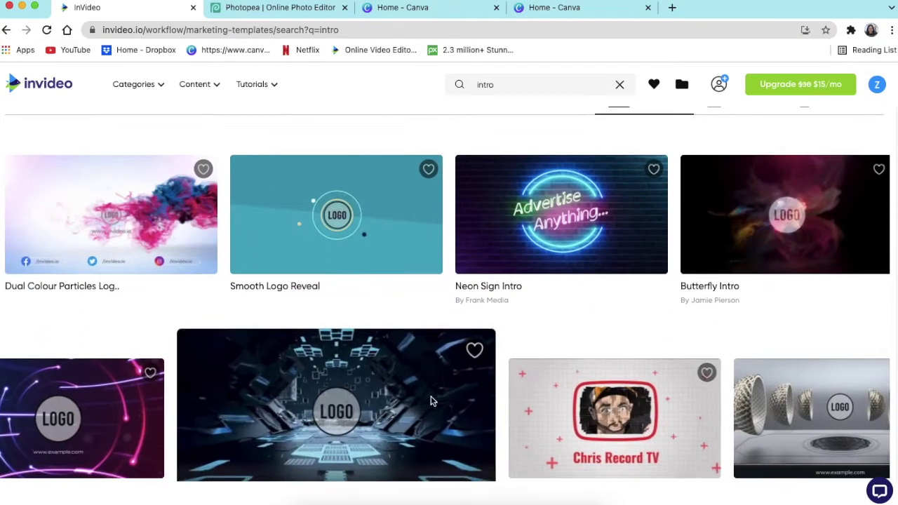
pyautogui.scroll(-1, 449, 392)
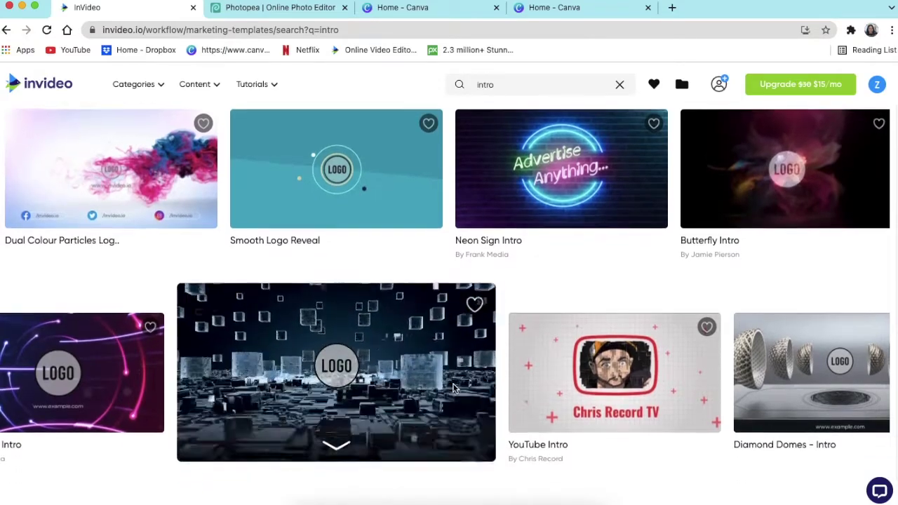
pyautogui.scroll(-1, 452, 388)
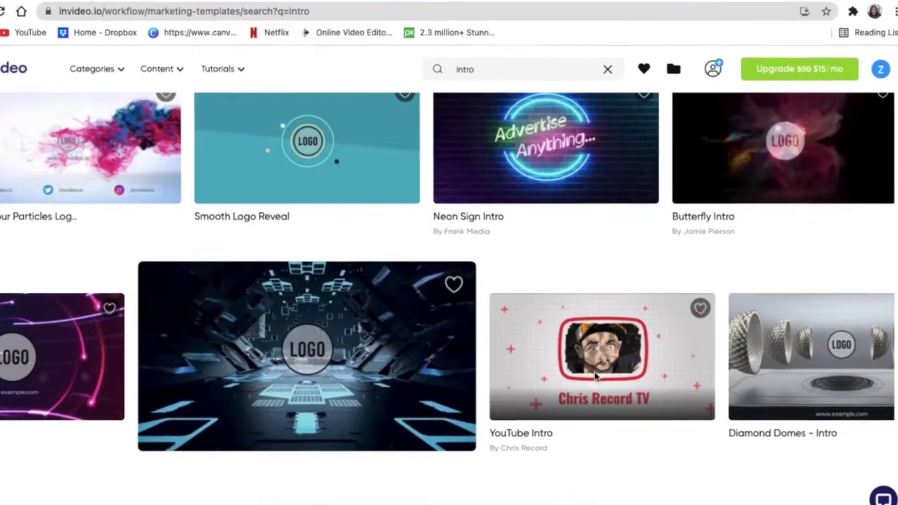
pyautogui.moveTo(594, 371)
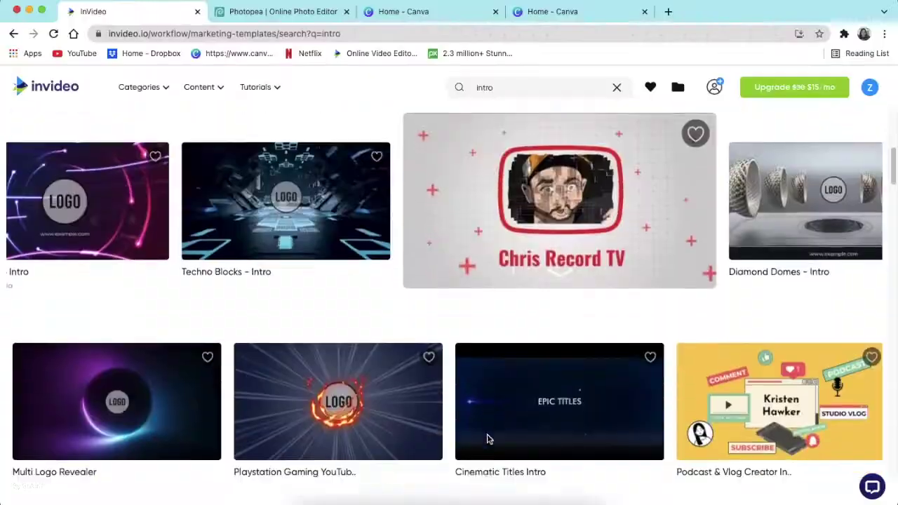
pyautogui.scroll(-6, 489, 439)
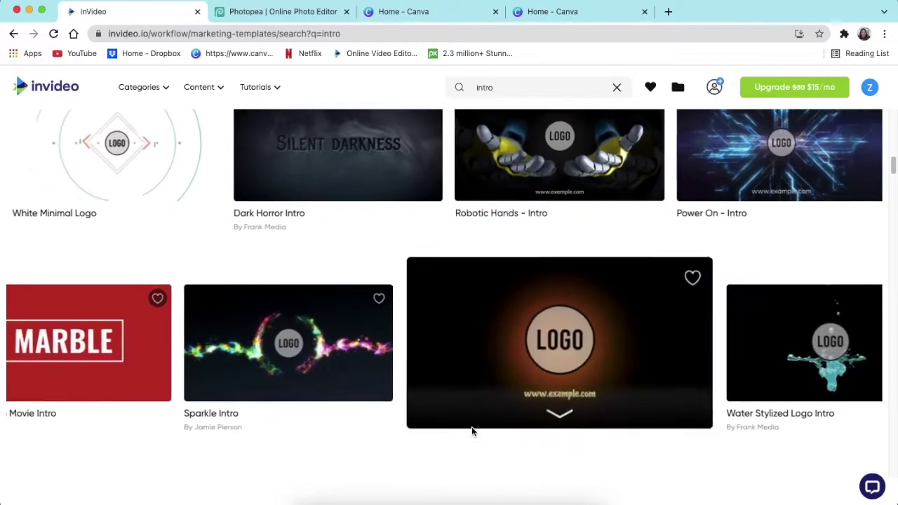
pyautogui.scroll(-1, 472, 431)
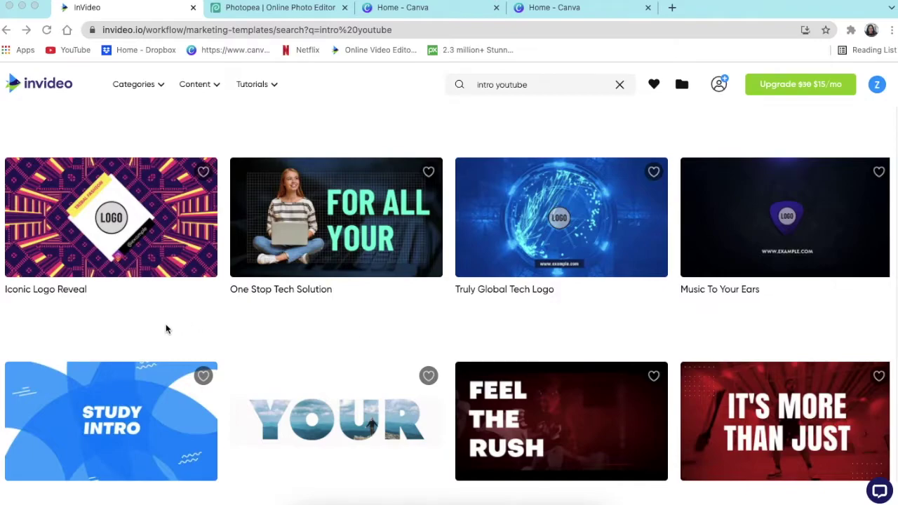
pyautogui.scroll(-4, 165, 325)
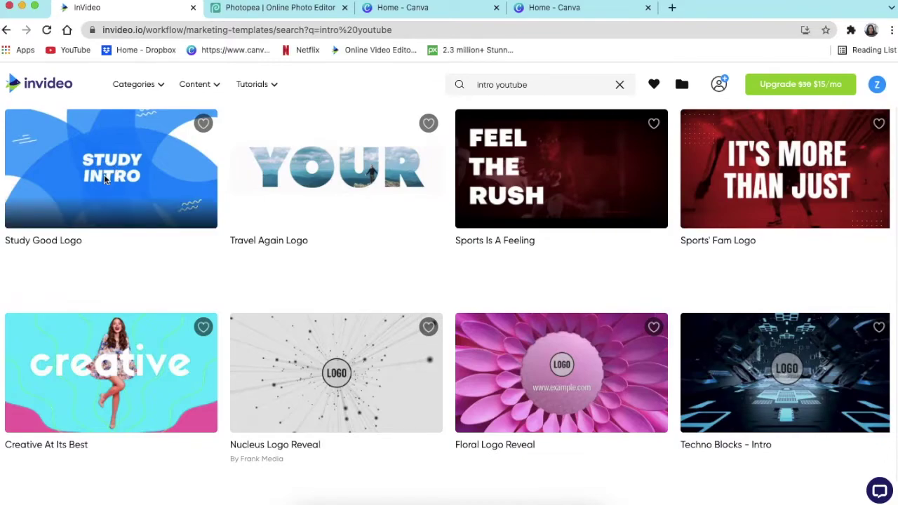
# - Open Study Good Logo, compare Square and Vertical formats, then use it in Wide 16:9
pyautogui.click(104, 175)
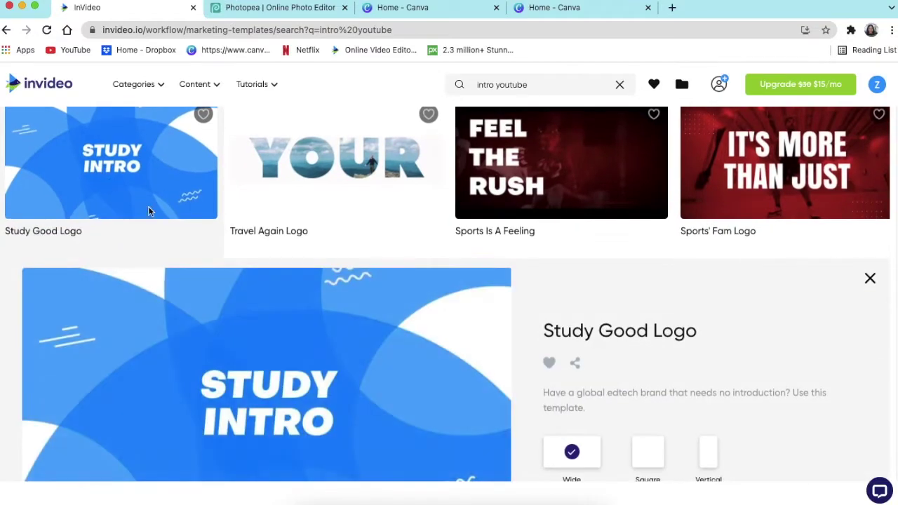
pyautogui.scroll(-1, 166, 220)
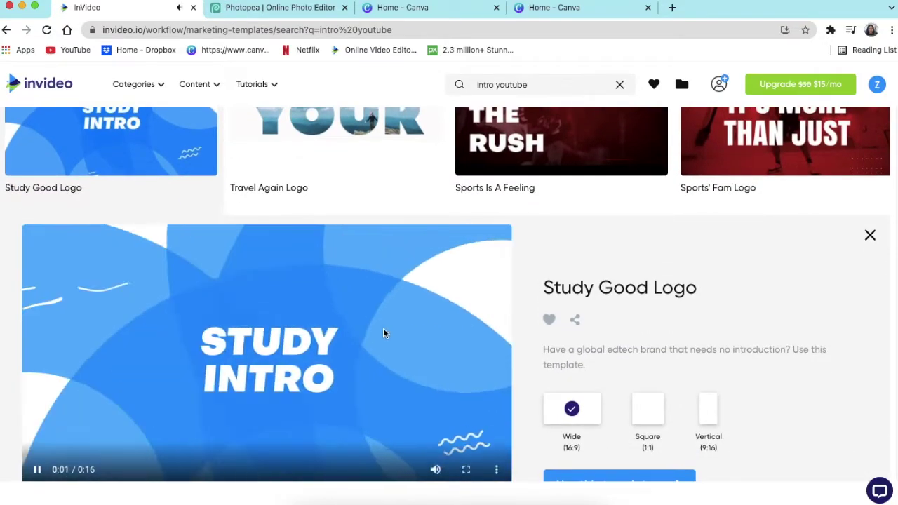
pyautogui.scroll(-1, 384, 330)
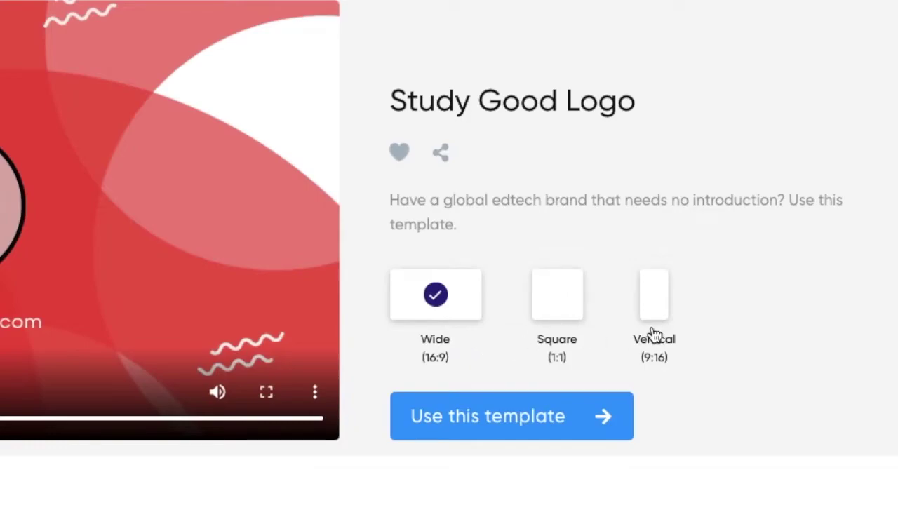
pyautogui.click(580, 310)
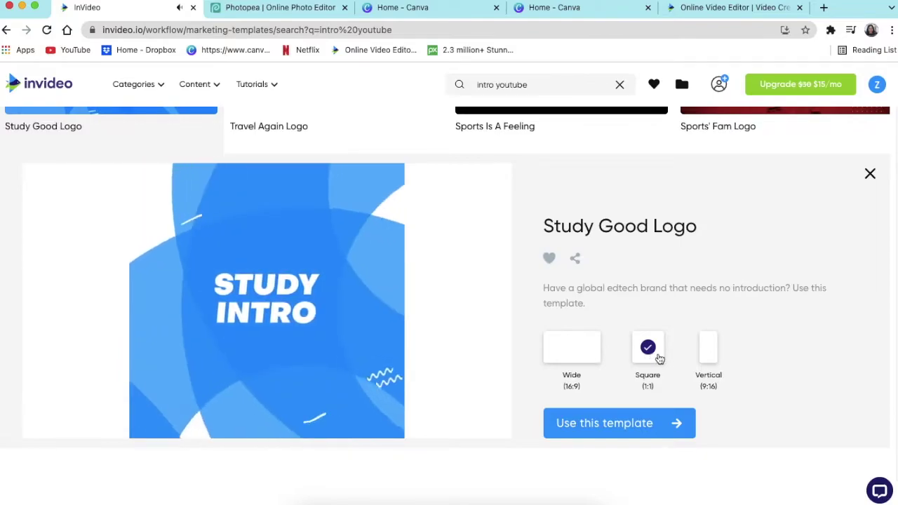
pyautogui.click(709, 356)
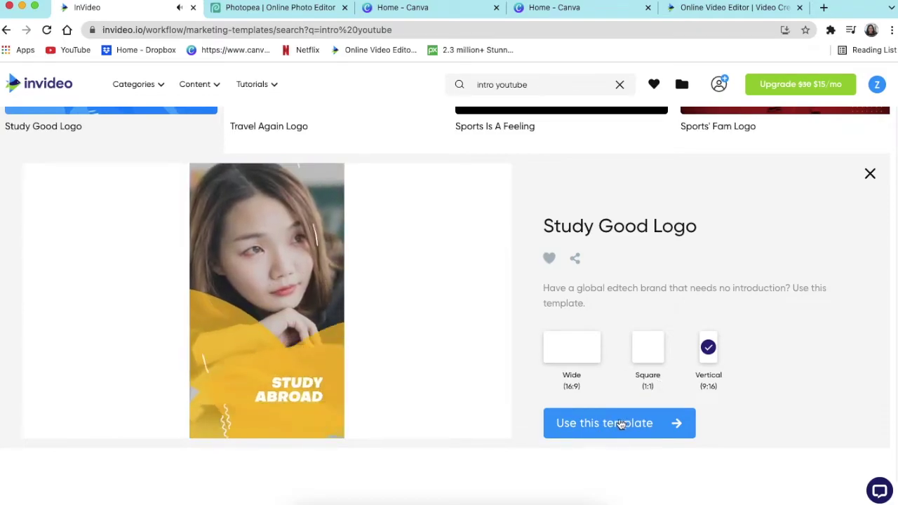
pyautogui.click(567, 359)
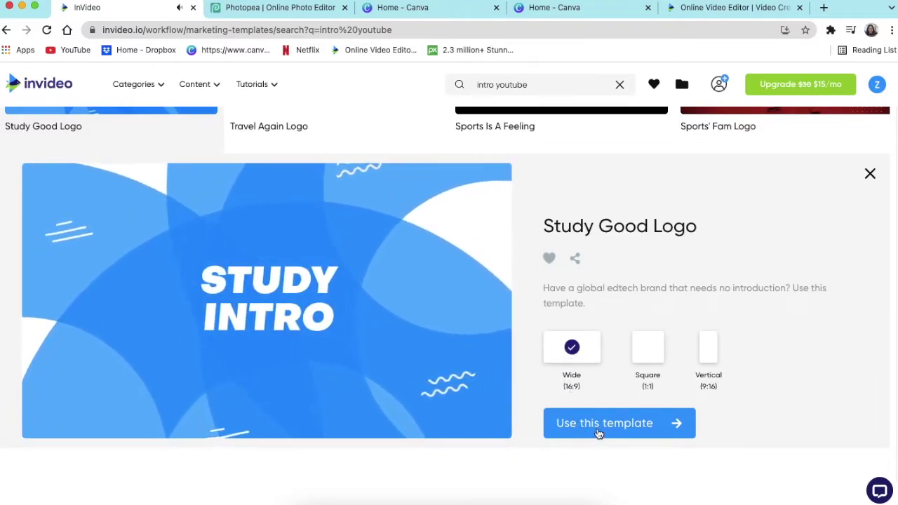
pyautogui.click(602, 430)
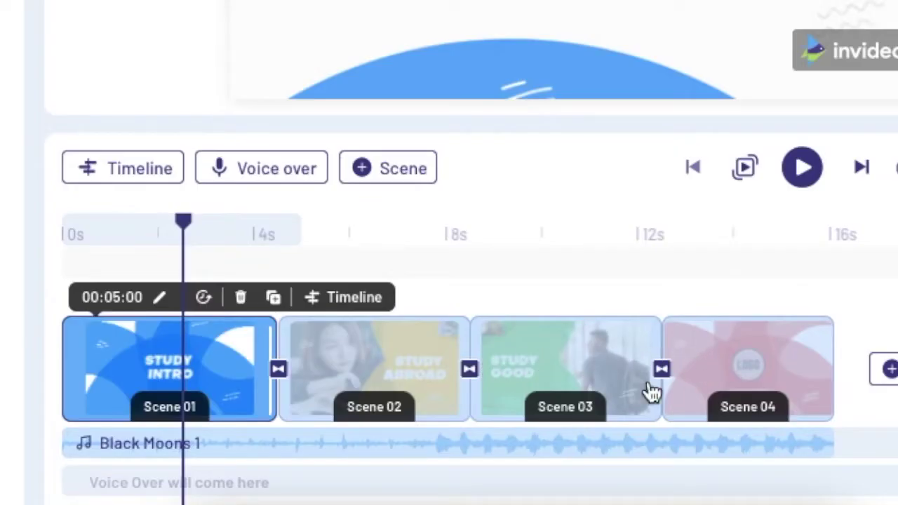
# - Rewind the preview to 0s and scrub through the 5-second Scene 01
pyautogui.moveTo(343, 451)
pyautogui.moveTo(182, 219); pyautogui.dragTo(65, 226)
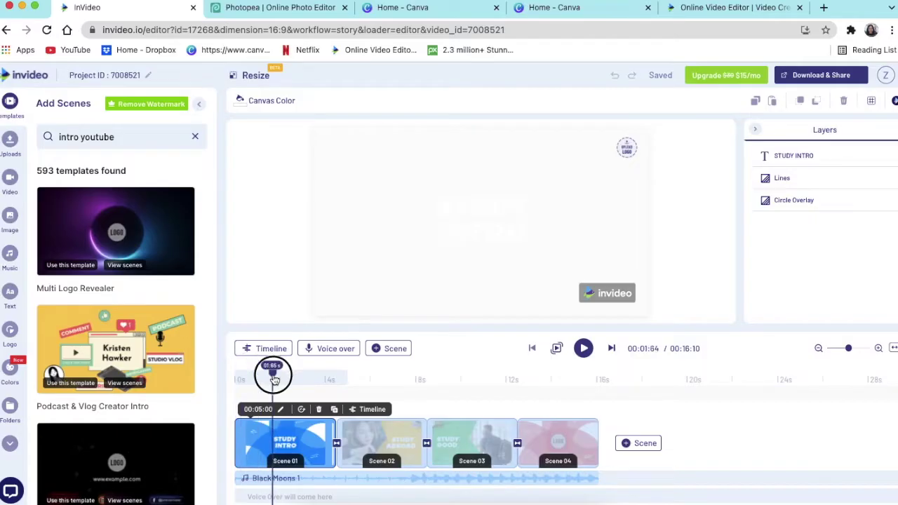
pyautogui.moveTo(273, 379); pyautogui.dragTo(225, 404)
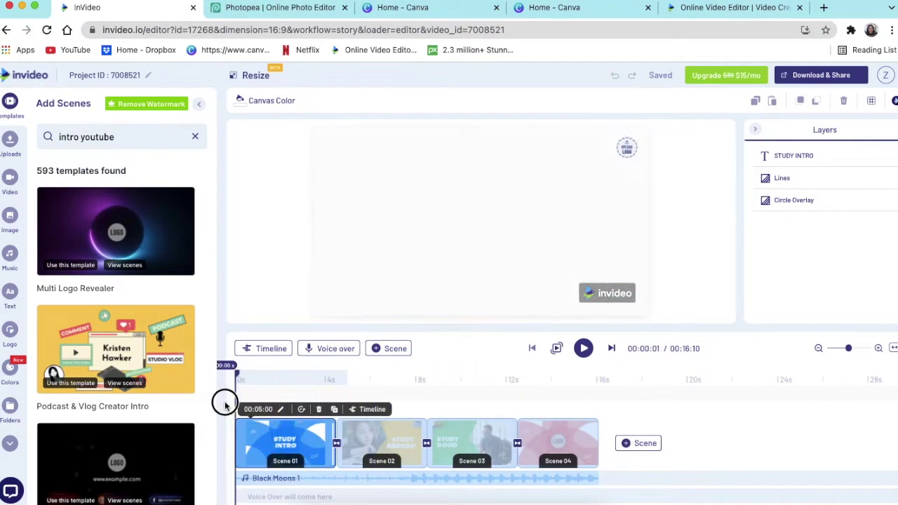
# - Replace the STUDY INTRO title with 'LEARN WITH' followed by the creator's name
pyautogui.click(776, 162)
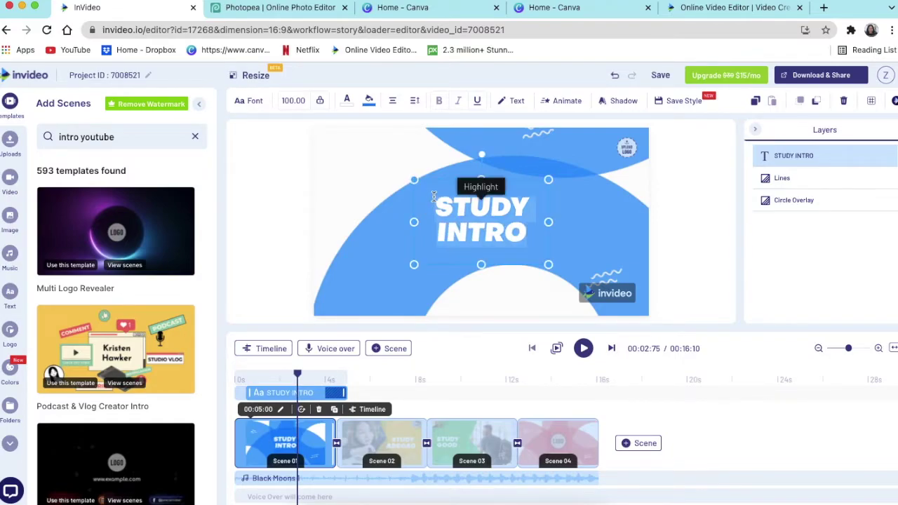
pyautogui.press('BackSpace')
pyautogui.write('LEARN ')
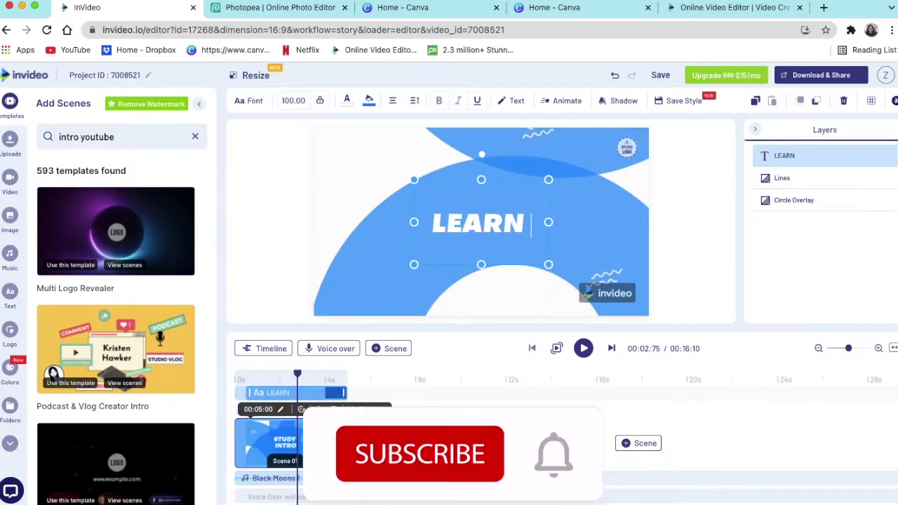
pyautogui.write('WITH MBALI')
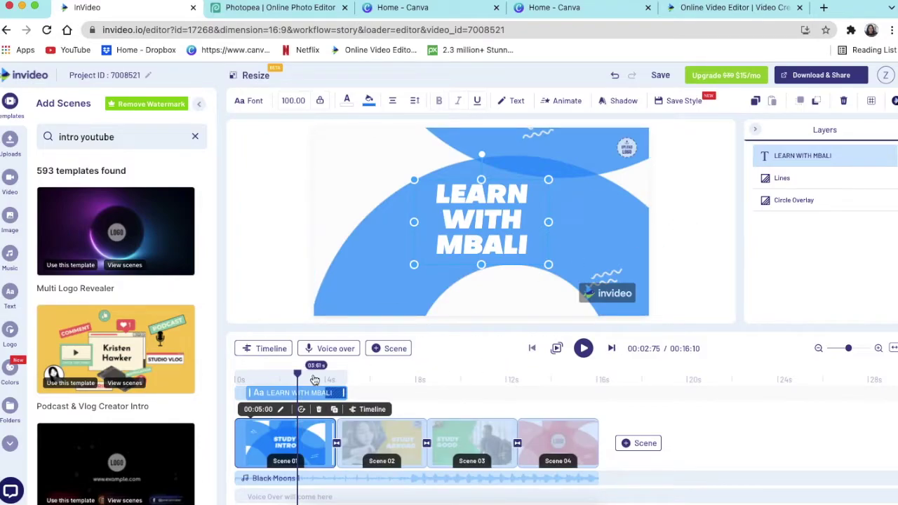
# - Play the opening scene to check the new title, pause it, and select Scene 01
pyautogui.moveTo(298, 377); pyautogui.dragTo(247, 378)
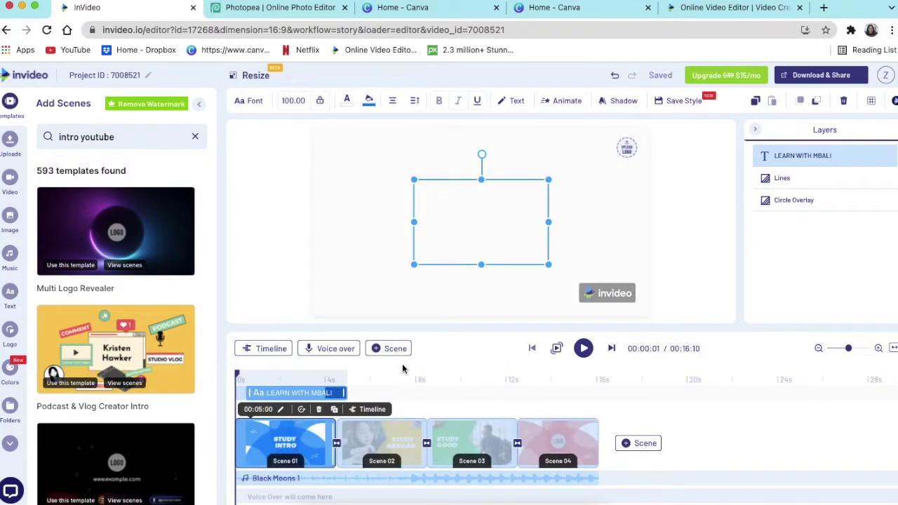
pyautogui.click(583, 349)
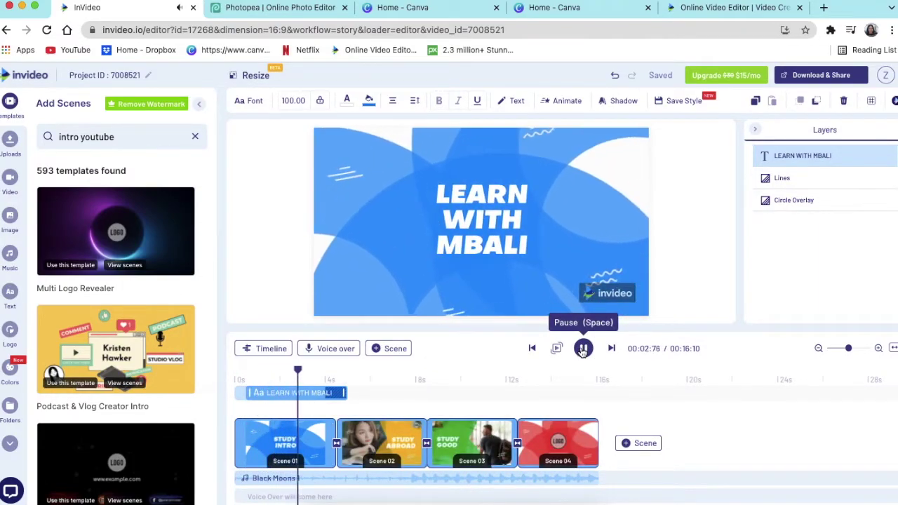
pyautogui.click(582, 351)
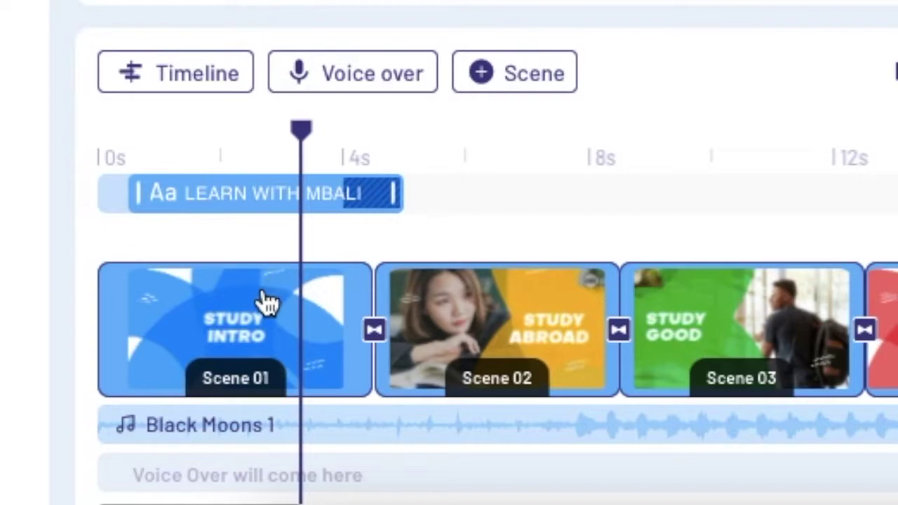
pyautogui.click(261, 310)
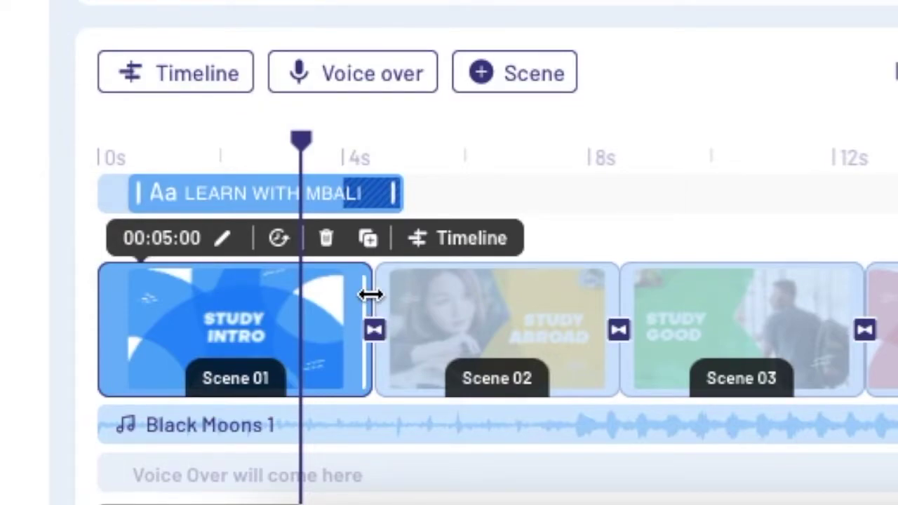
# - Trim Scene 01 to 3 seconds, inspect its Lines layer, and return to All Scenes
pyautogui.moveTo(371, 295); pyautogui.dragTo(245, 297)
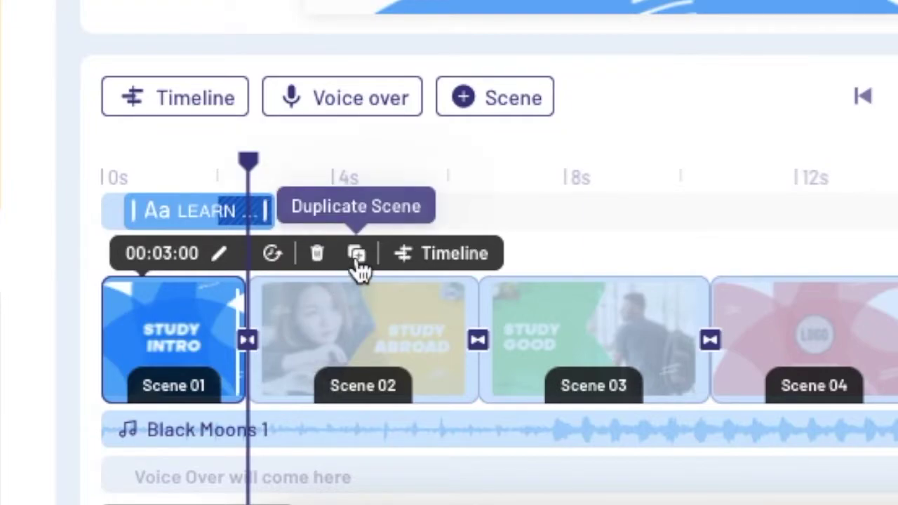
pyautogui.click(443, 256)
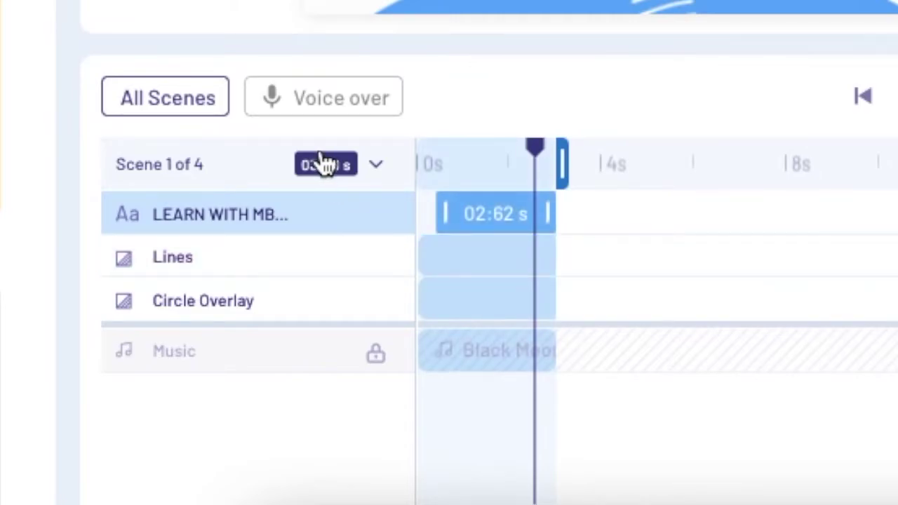
pyautogui.click(319, 257)
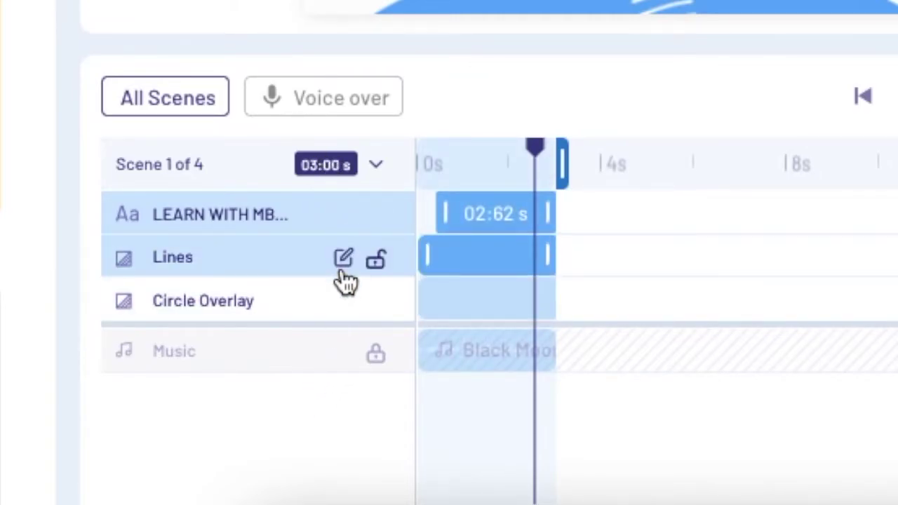
pyautogui.click(190, 108)
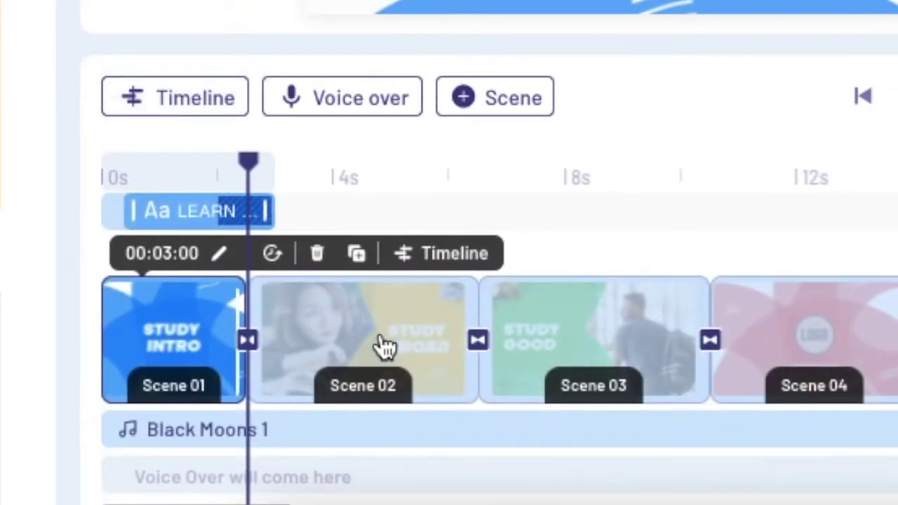
pyautogui.moveTo(386, 330); pyautogui.dragTo(381, 327)
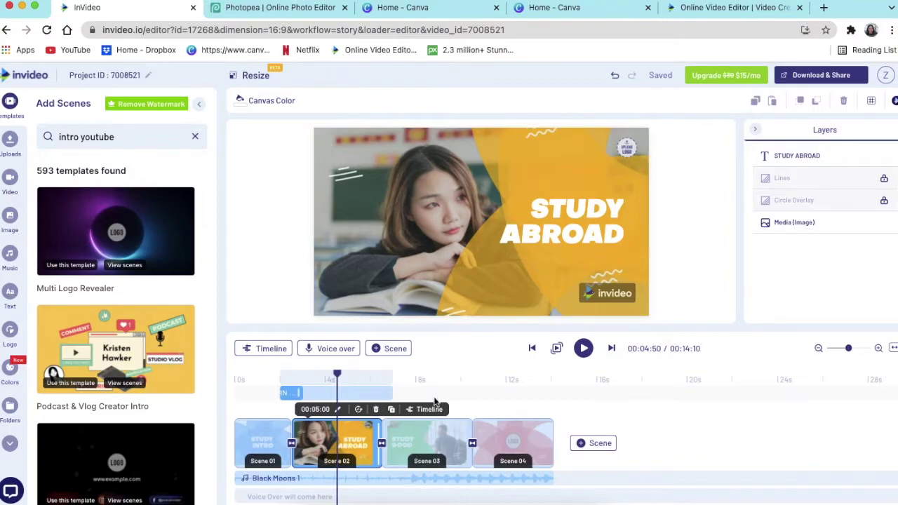
# - Select the Media (Image) background photo layer of Scene 02
pyautogui.click(798, 225)
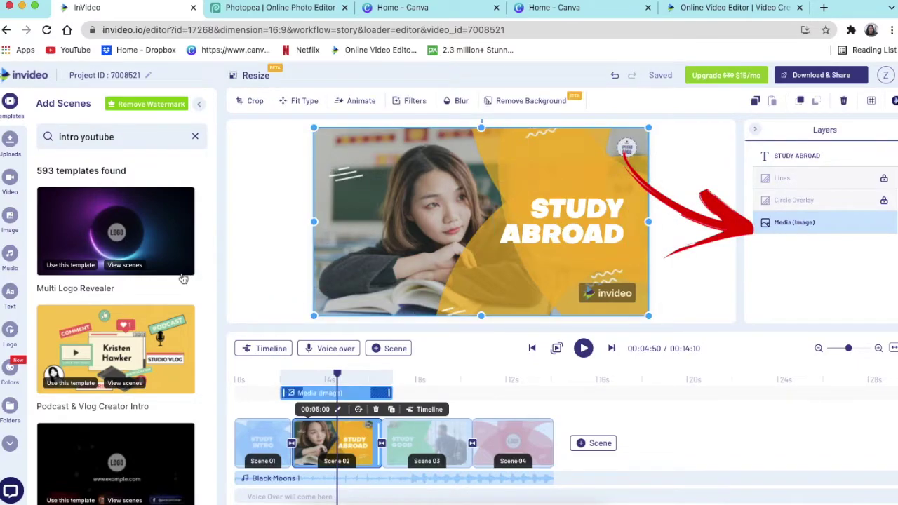
# - Search stock images for STUDY with Include iStock results turned off
pyautogui.click(10, 217)
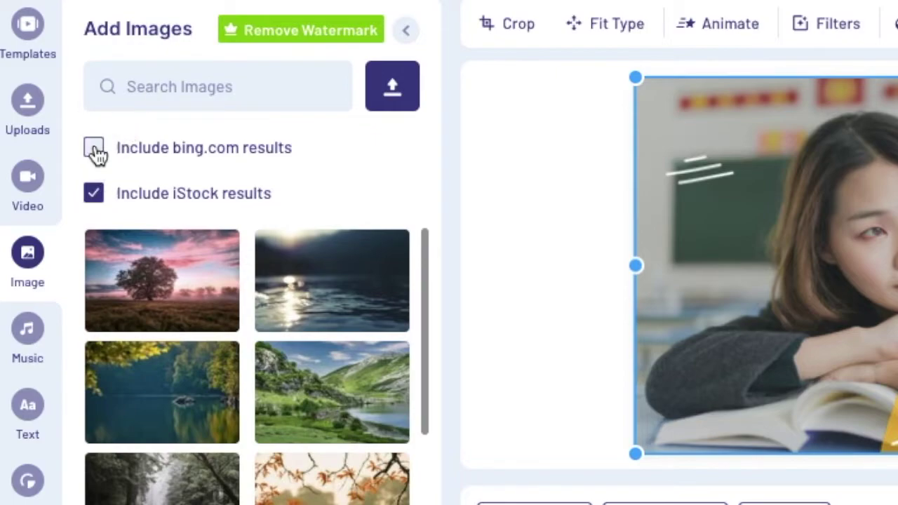
pyautogui.click(93, 200)
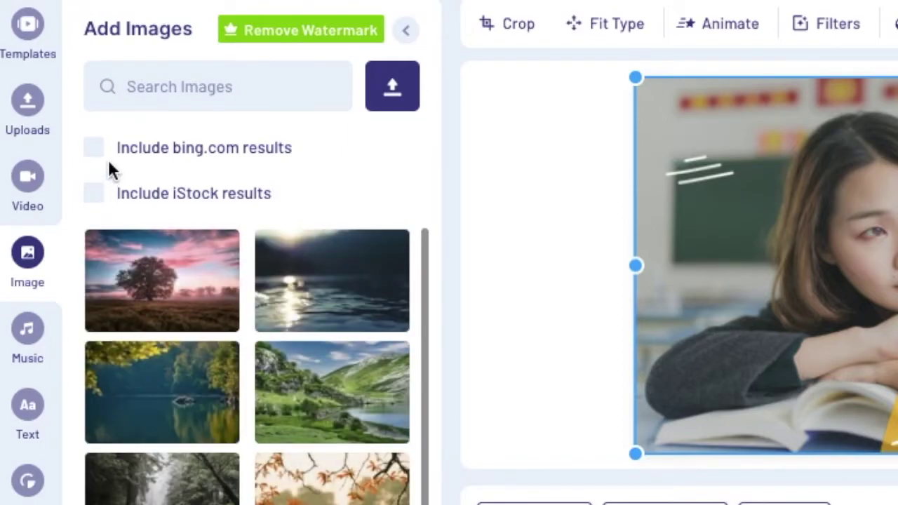
pyautogui.click(143, 93)
pyautogui.write('STUDY')
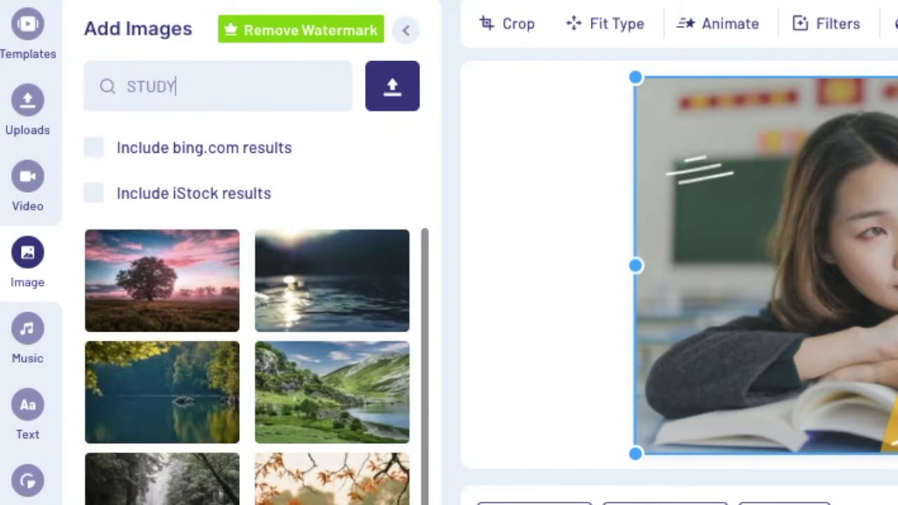
pyautogui.press('Return')
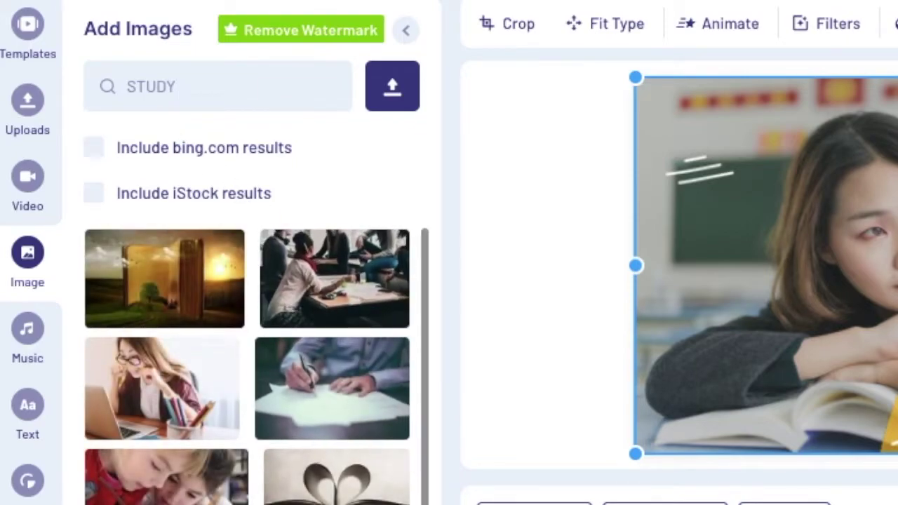
# - Scroll the STUDY results and drop the candle lantern photo onto the scene
pyautogui.scroll(-1, 272, 337)
pyautogui.scroll(-6, 279, 493)
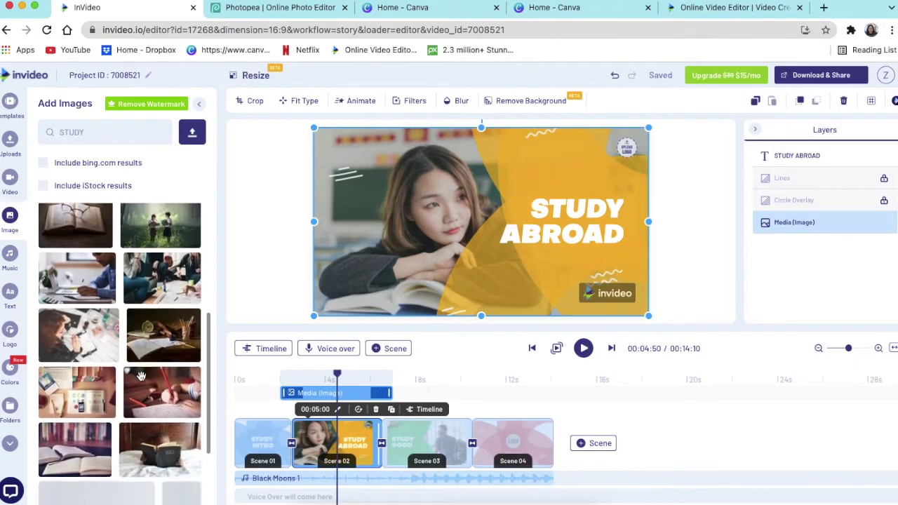
pyautogui.scroll(-3, 135, 335)
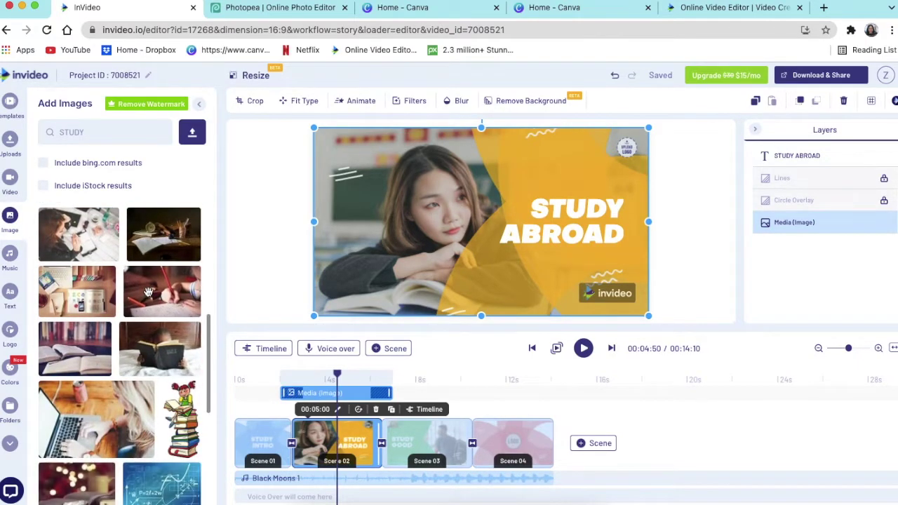
pyautogui.scroll(-2, 144, 302)
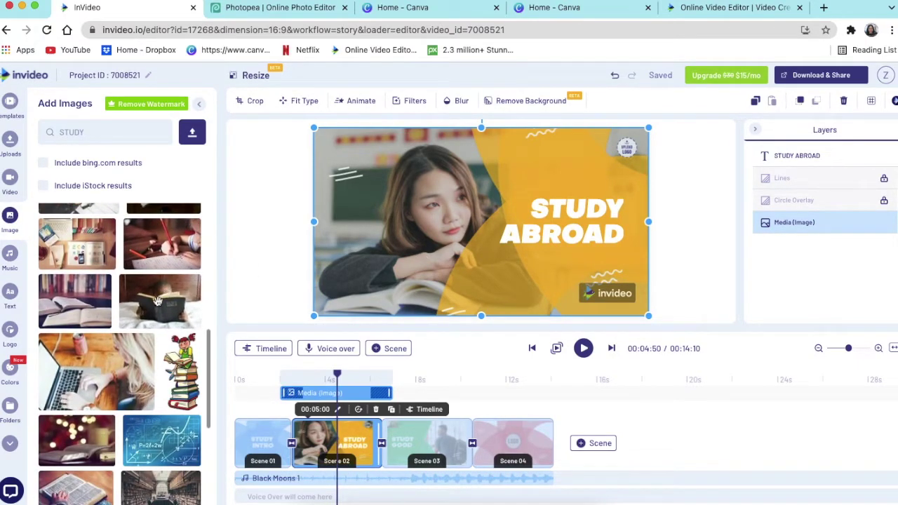
pyautogui.scroll(-5, 141, 312)
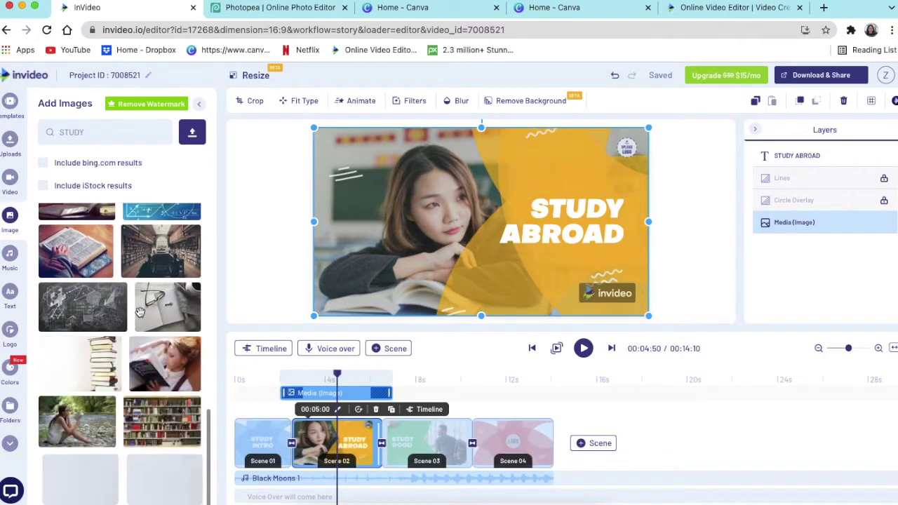
pyautogui.scroll(-4, 105, 323)
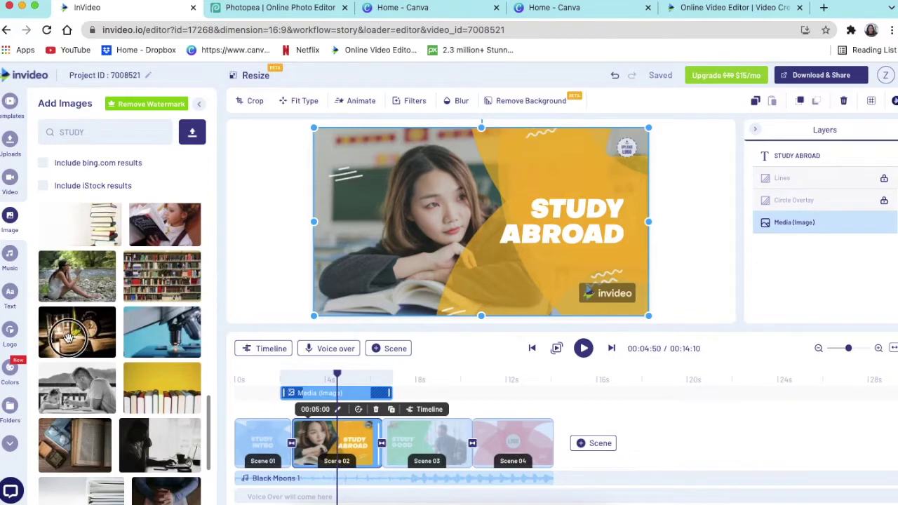
pyautogui.moveTo(67, 337); pyautogui.dragTo(362, 263)
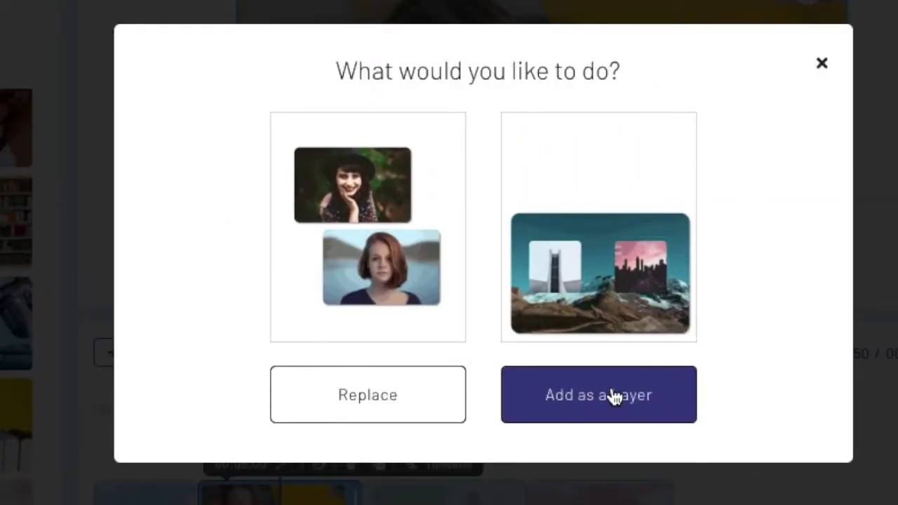
# - Choose Replace so the candle lantern photo becomes Scene 02's background
pyautogui.click(366, 397)
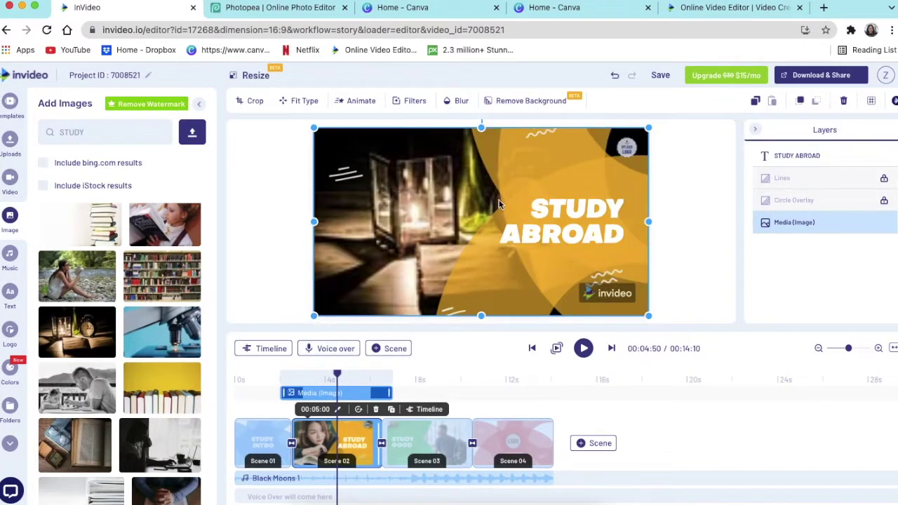
pyautogui.moveTo(341, 352)
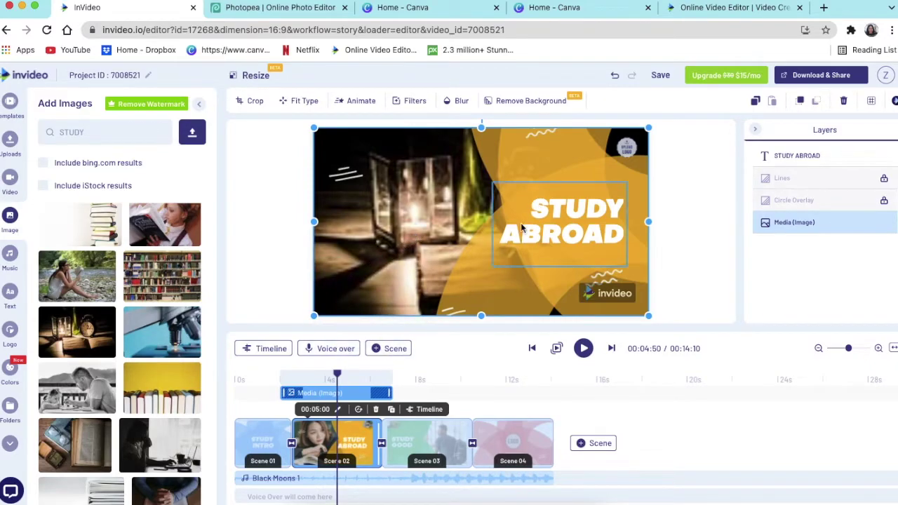
pyautogui.click(569, 217)
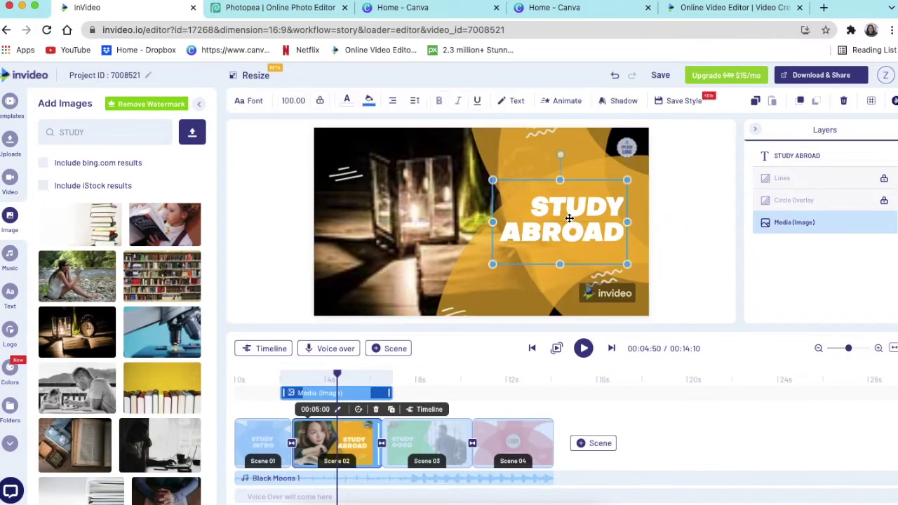
pyautogui.doubleClick(568, 220)
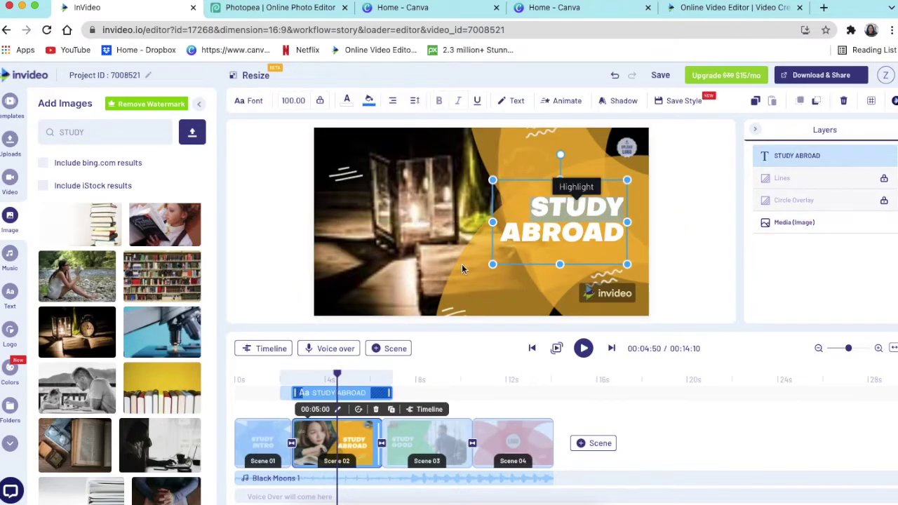
pyautogui.click(421, 440)
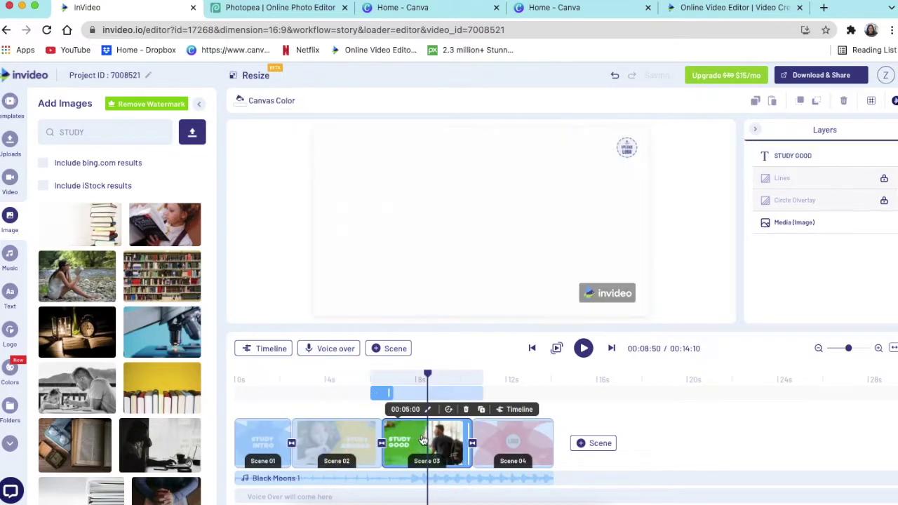
pyautogui.click(496, 442)
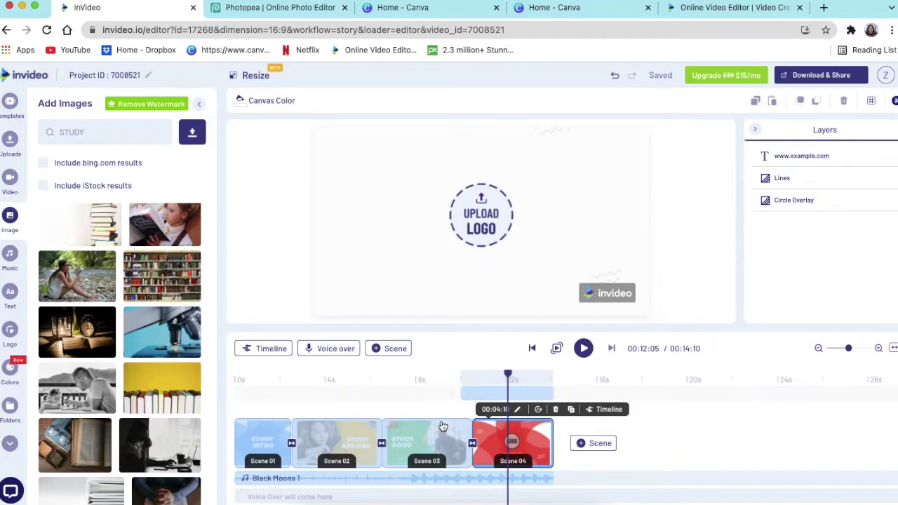
pyautogui.click(283, 480)
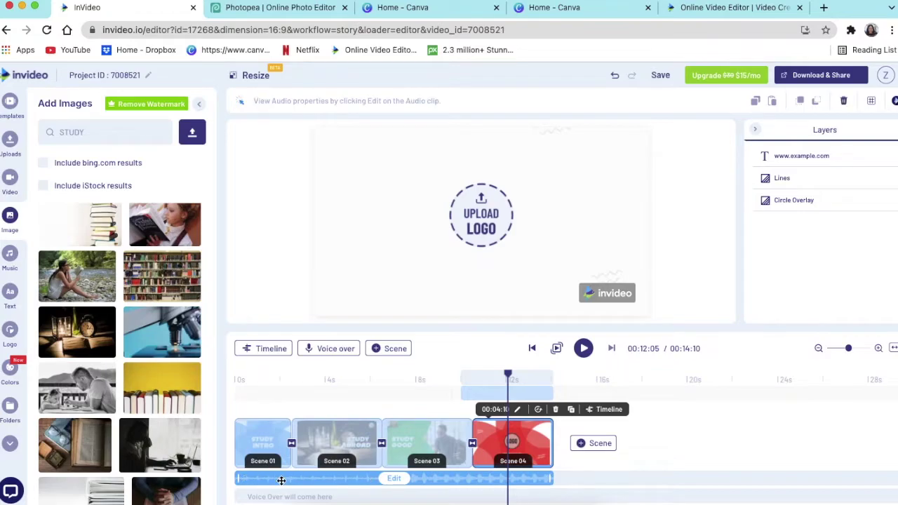
pyautogui.click(319, 379)
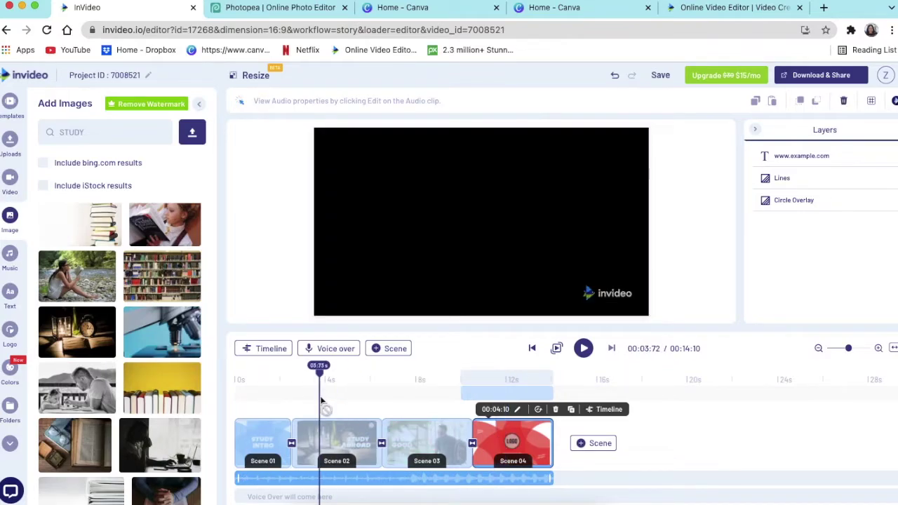
pyautogui.click(581, 355)
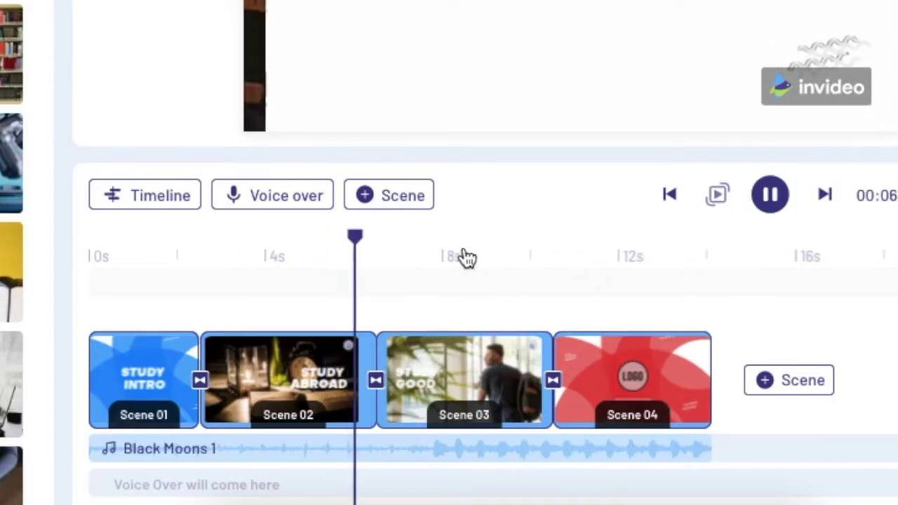
pyautogui.click(762, 200)
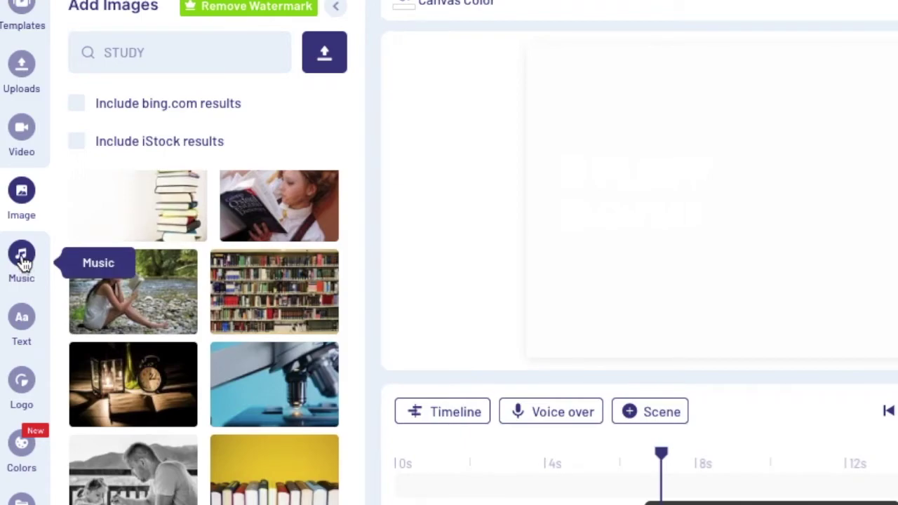
# - Open the music library and scroll its genre list to the R&B tracks
pyautogui.click(24, 263)
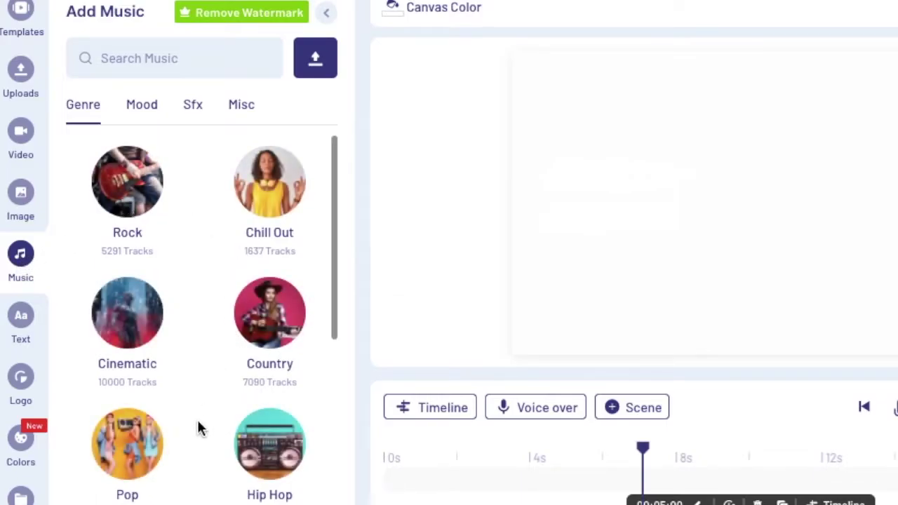
pyautogui.scroll(-1, 196, 411)
pyautogui.scroll(-3, 198, 413)
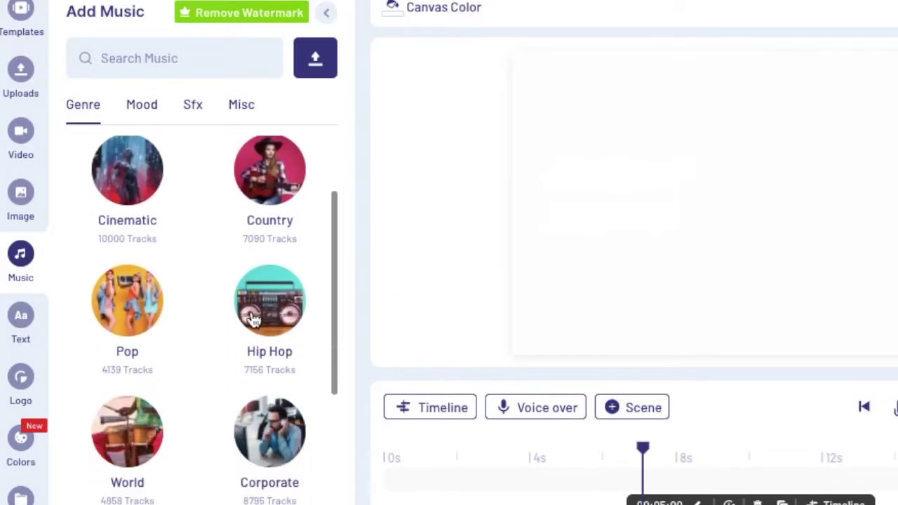
pyautogui.scroll(-1, 225, 375)
pyautogui.scroll(-5, 225, 377)
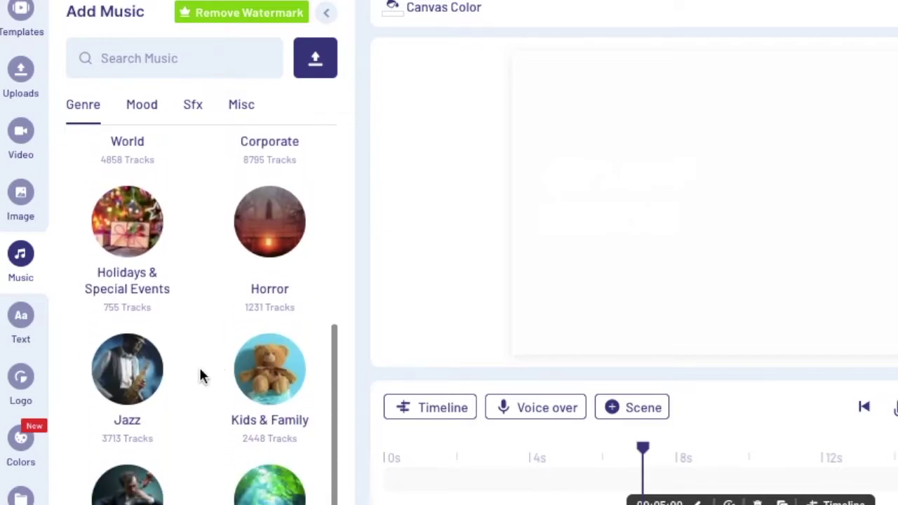
pyautogui.scroll(-4, 200, 377)
pyautogui.scroll(-2, 200, 377)
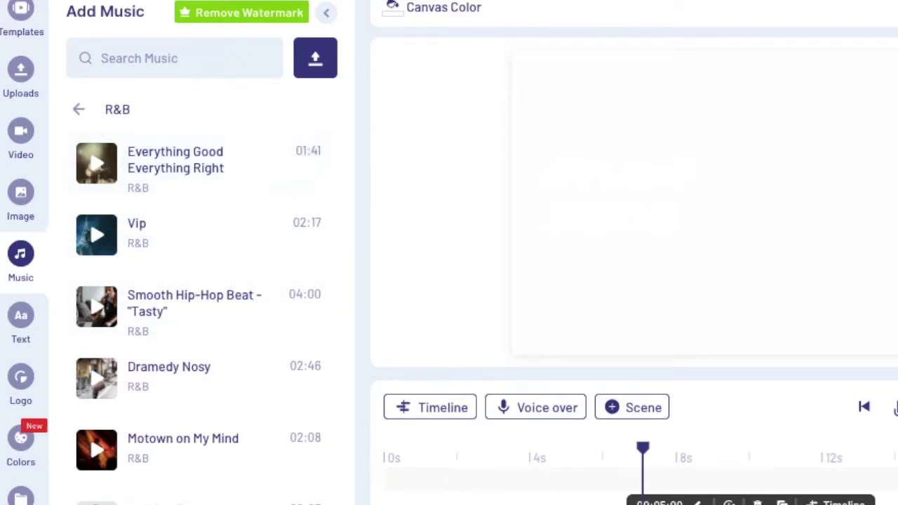
# - Preview the R&B tracks Everything Good Everything Right and Vip
pyautogui.click(93, 175)
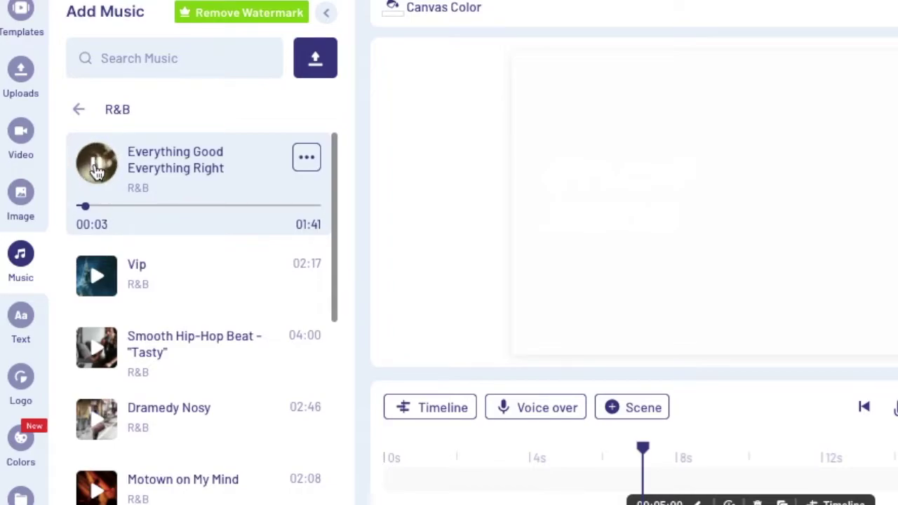
pyautogui.click(97, 171)
pyautogui.click(98, 236)
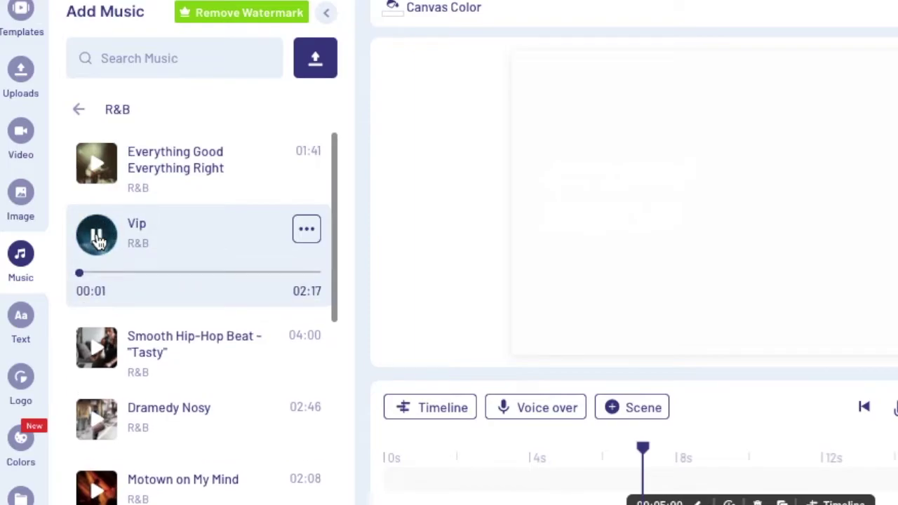
pyautogui.click(98, 237)
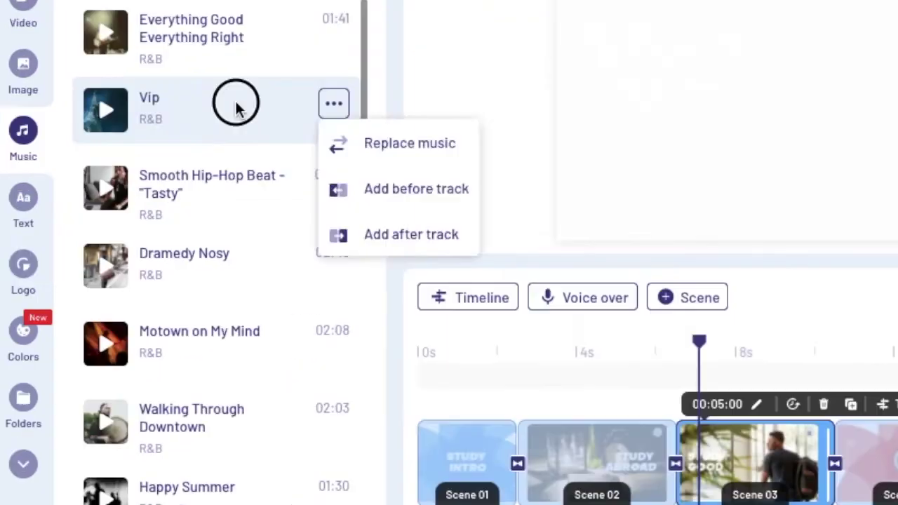
pyautogui.click(236, 105)
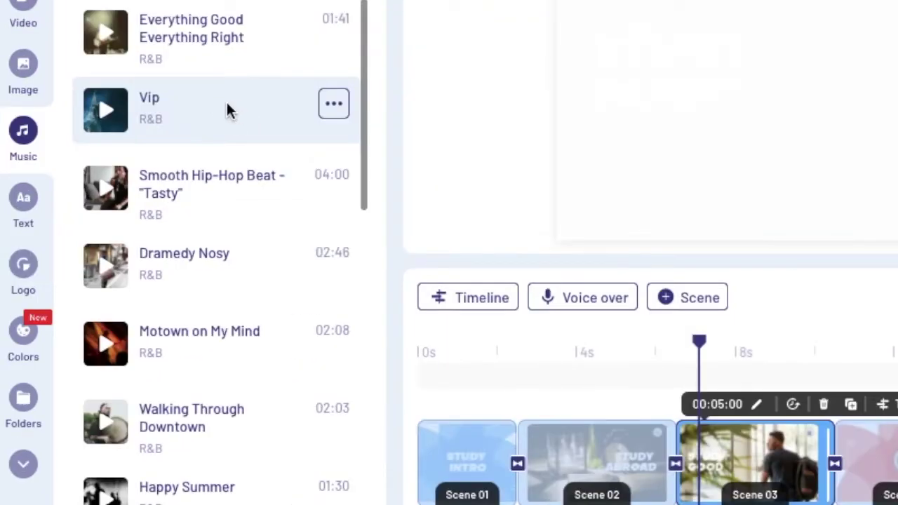
# - Replace the video's music with Vip and rewind the preview to 0s
pyautogui.click(334, 107)
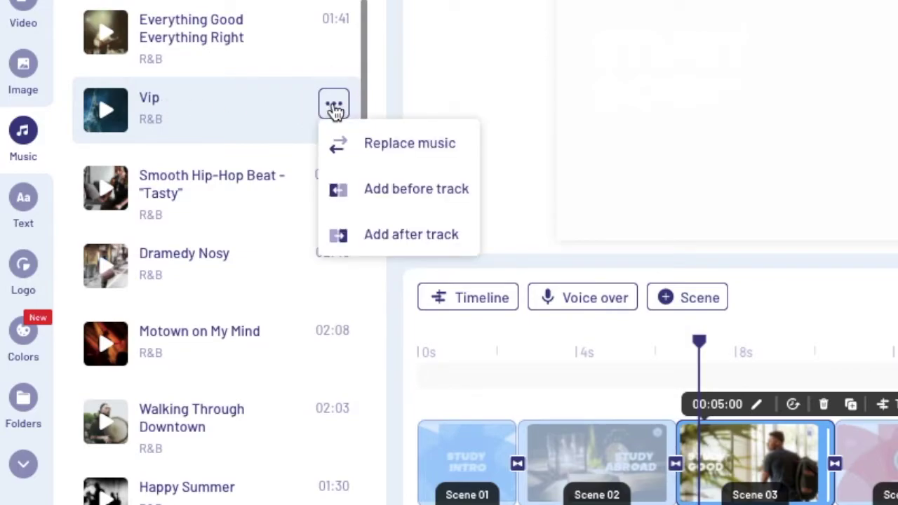
pyautogui.click(401, 149)
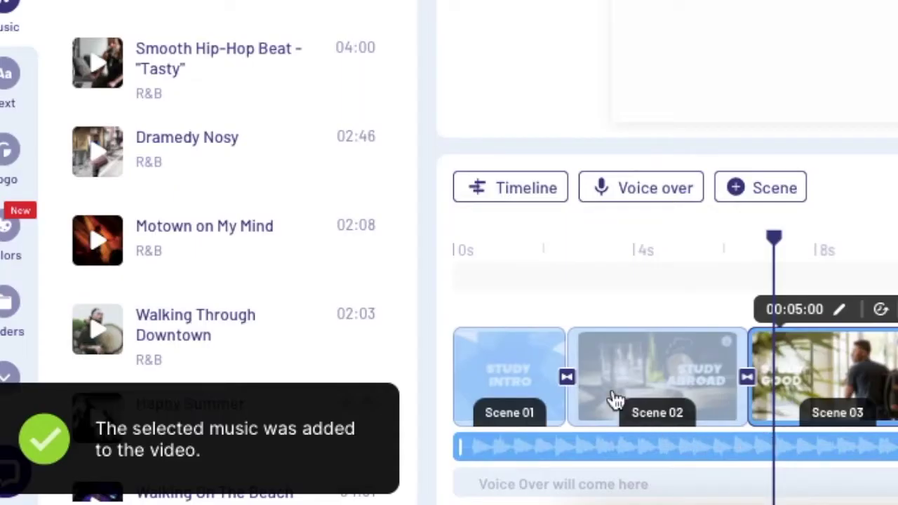
pyautogui.moveTo(774, 239); pyautogui.dragTo(463, 267)
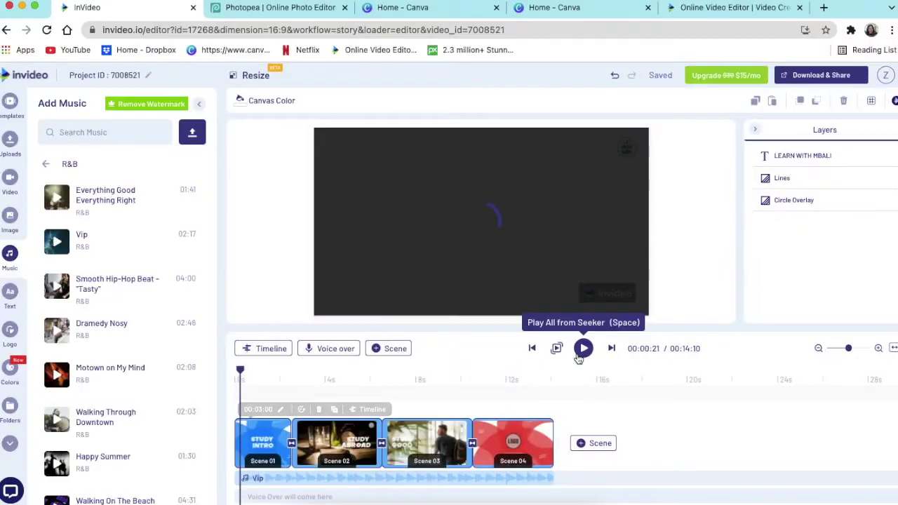
# - Preview the video with its new R&B music to about 7s, then bring up the project logo library
pyautogui.click(582, 350)
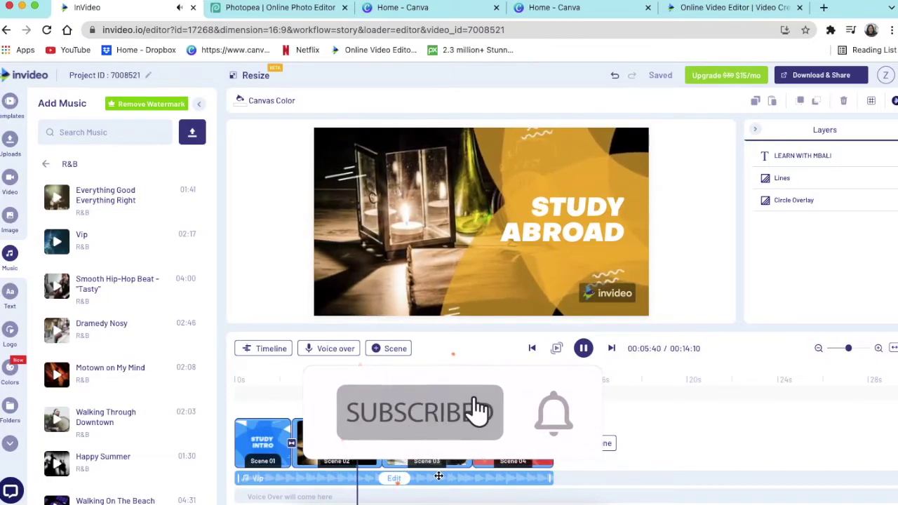
pyautogui.click(583, 348)
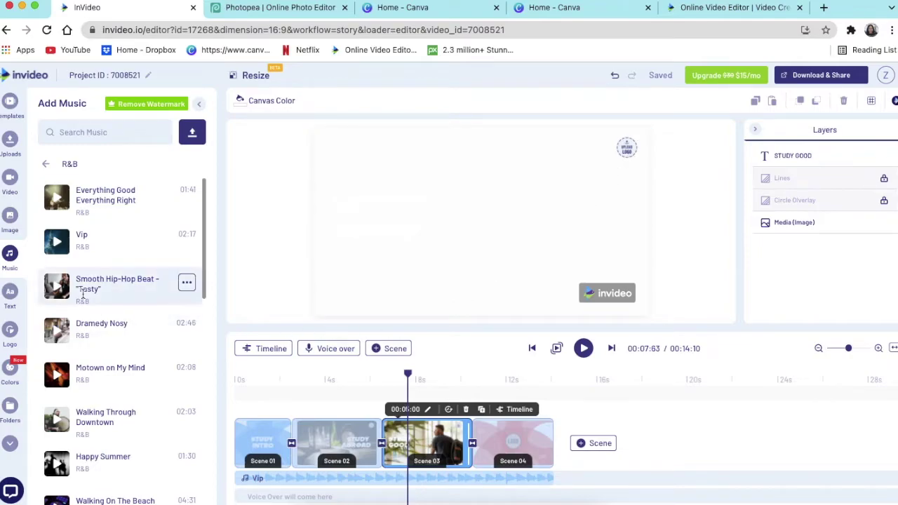
pyautogui.click(9, 139)
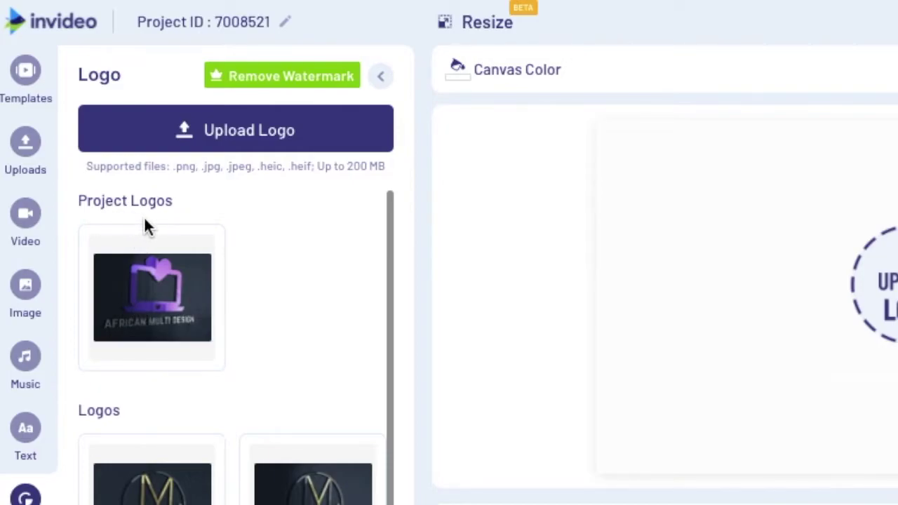
# - Add the purple laptop project logo to all scenes and preview the result
pyautogui.moveTo(140, 301)
pyautogui.click(141, 359)
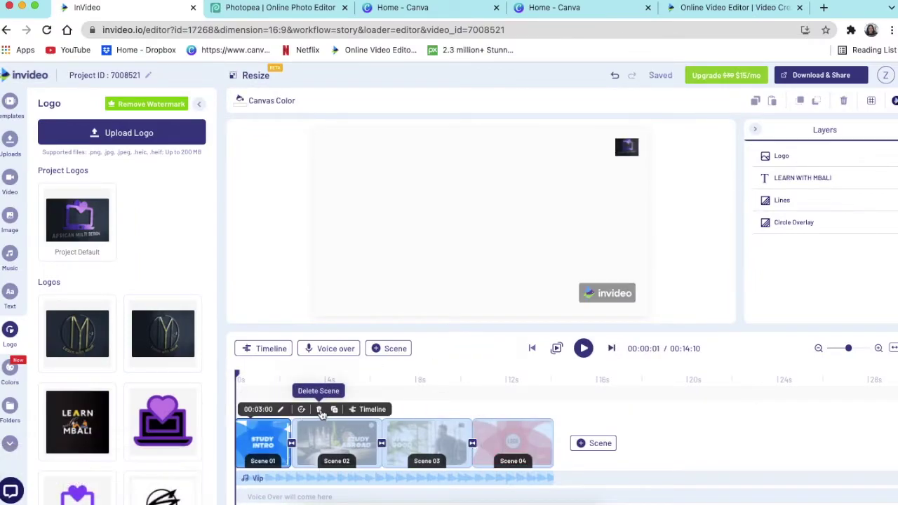
pyautogui.press('space')
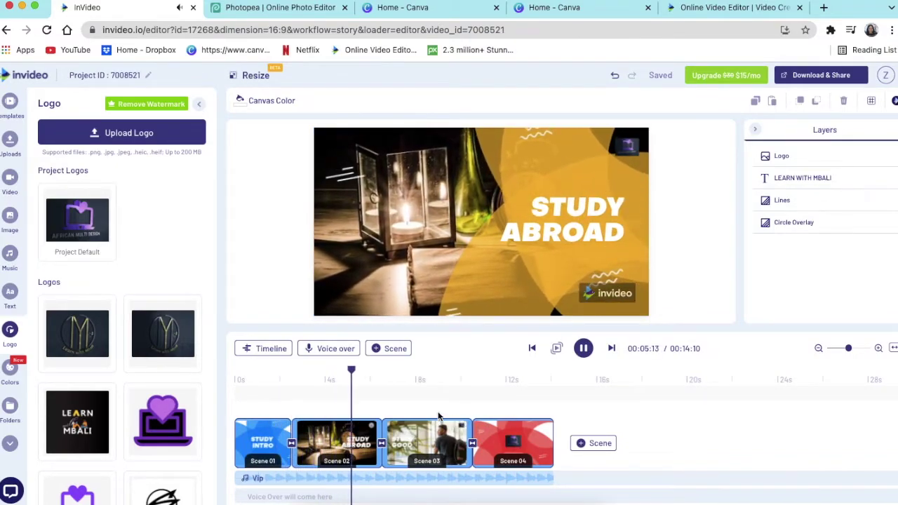
pyautogui.click(583, 348)
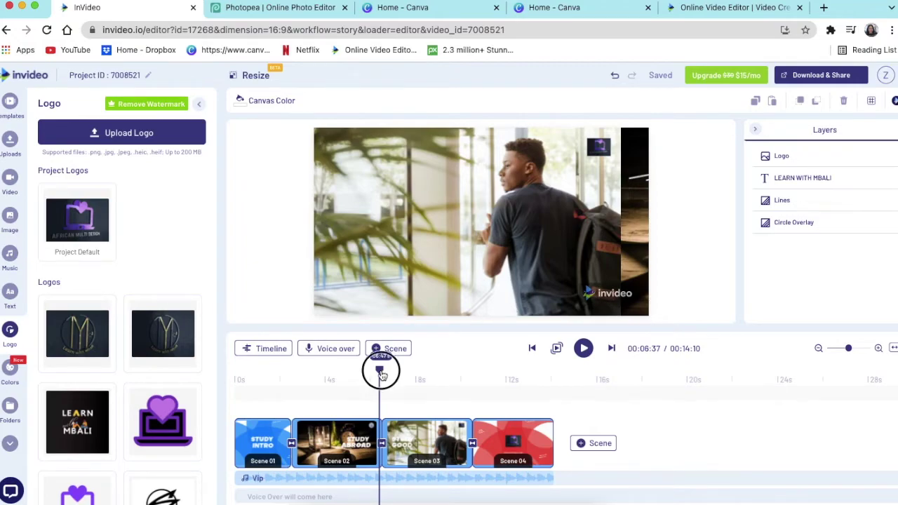
pyautogui.moveTo(381, 375); pyautogui.dragTo(210, 384)
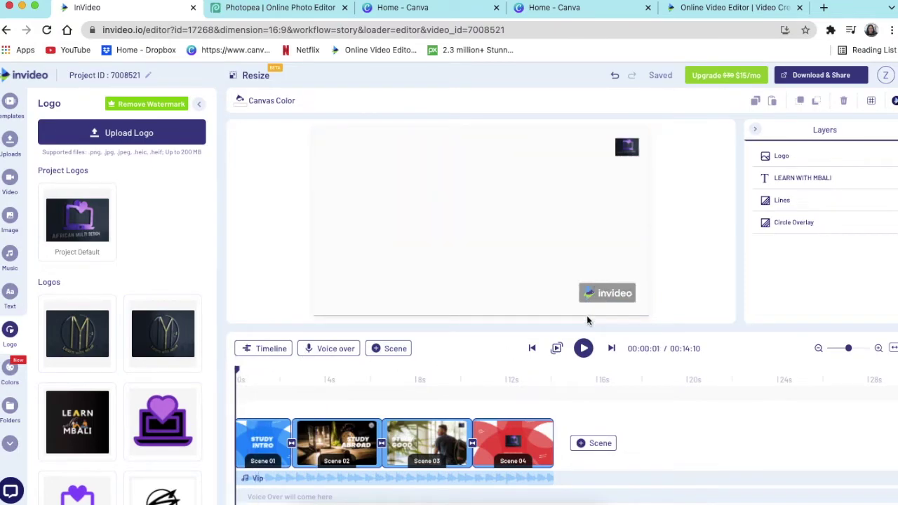
# - Play through the finished video preview, then pause it
pyautogui.click(583, 348)
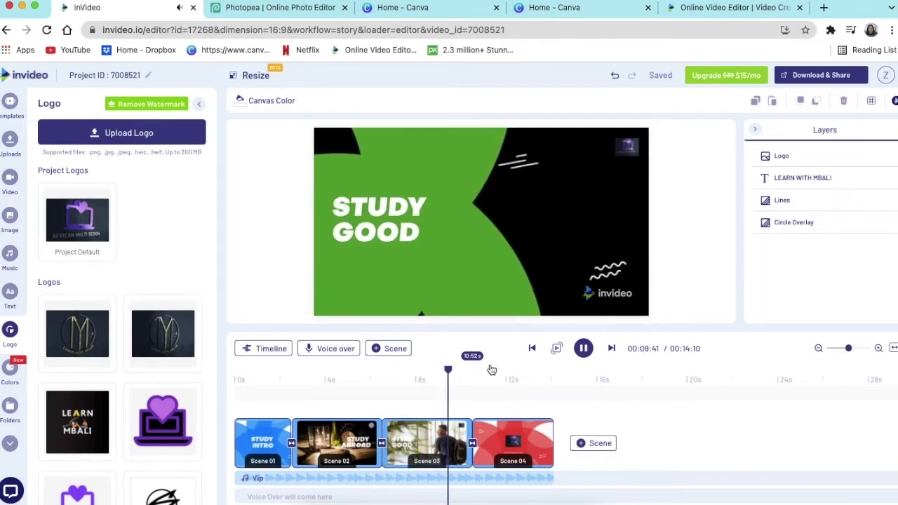
pyautogui.click(583, 348)
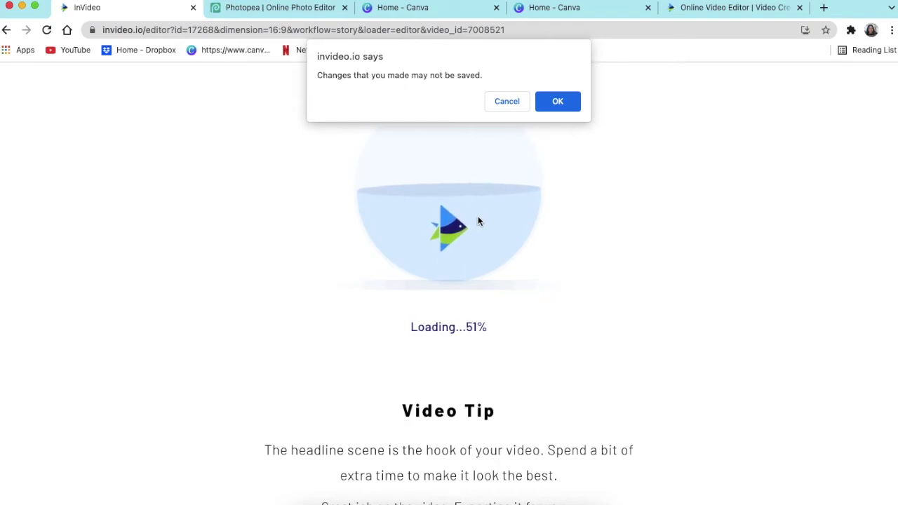
# - Confirm leaving the unsaved editor and scroll the My Projects page to the rendered video's download panel
pyautogui.click(557, 103)
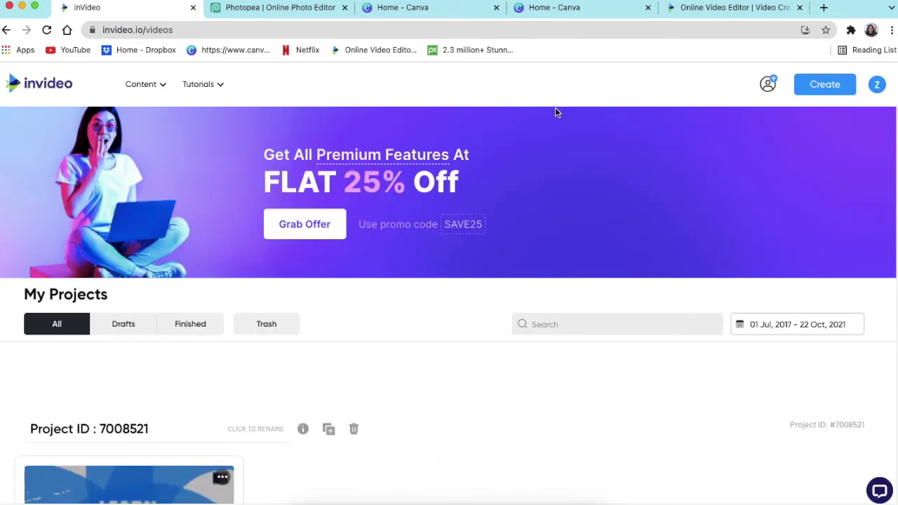
pyautogui.scroll(-1, 472, 255)
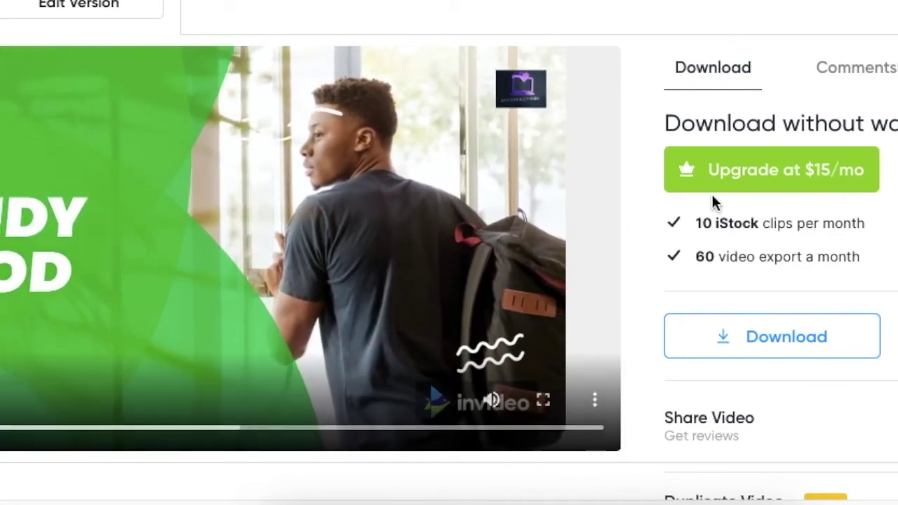
pyautogui.scroll(-2, 737, 337)
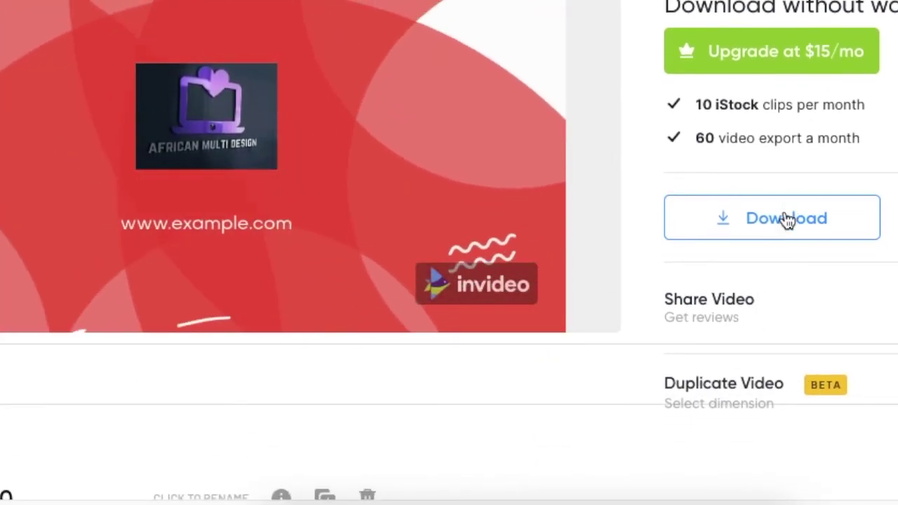
pyautogui.scroll(-1, 557, 306)
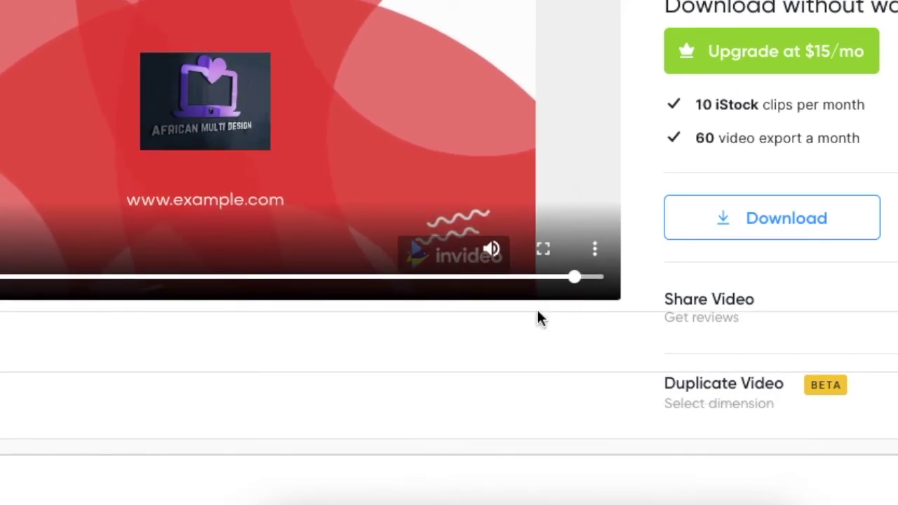